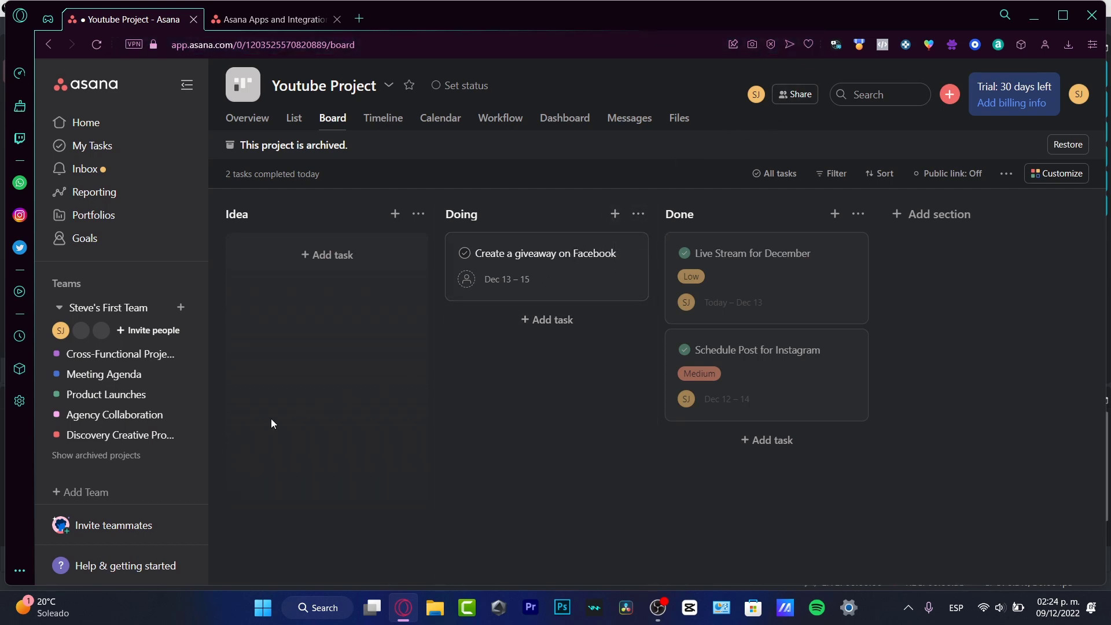
# - Open the Discovery Creative Production project and switch it to the Board layout
pyautogui.click(143, 438)
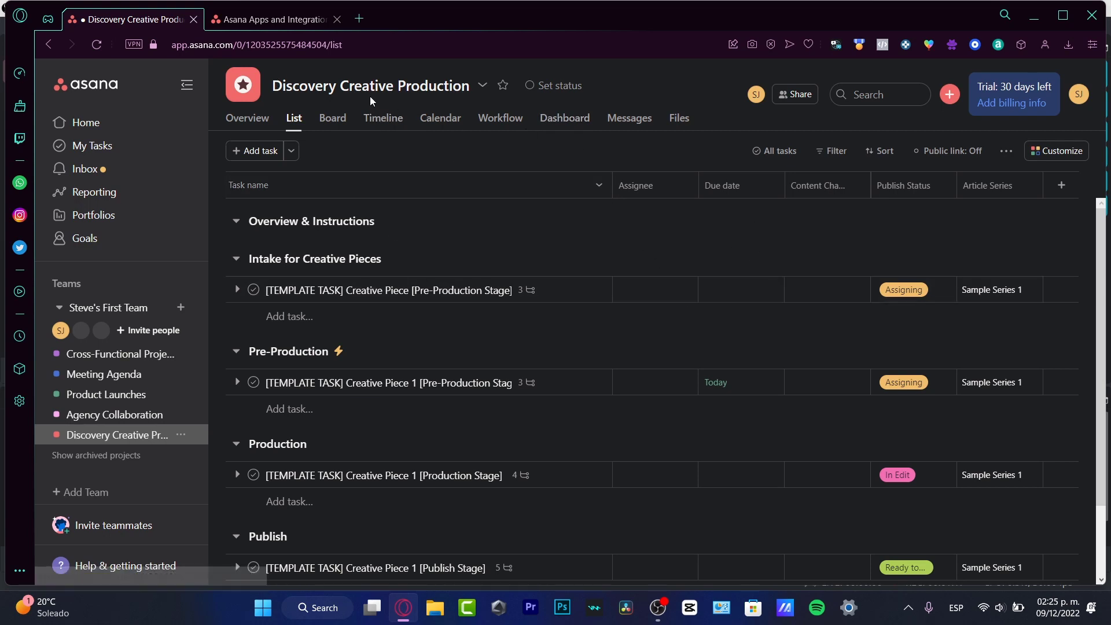
pyautogui.click(334, 118)
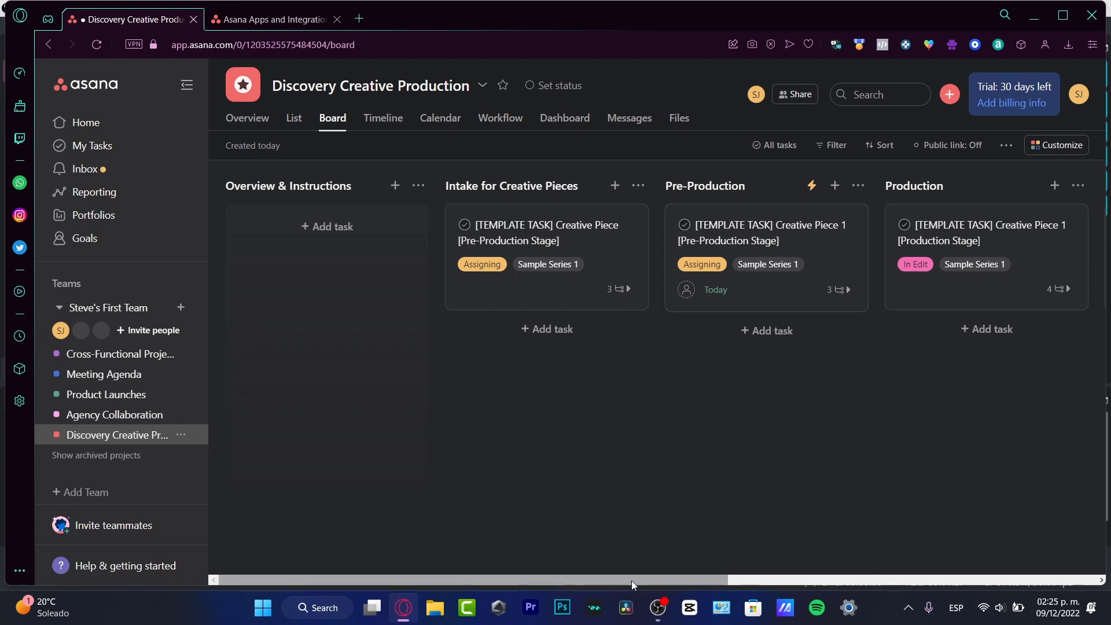
# - Move the Post-Production column after Production, then start a new Pre-Production task card
pyautogui.moveTo(631, 579); pyautogui.dragTo(991, 467)
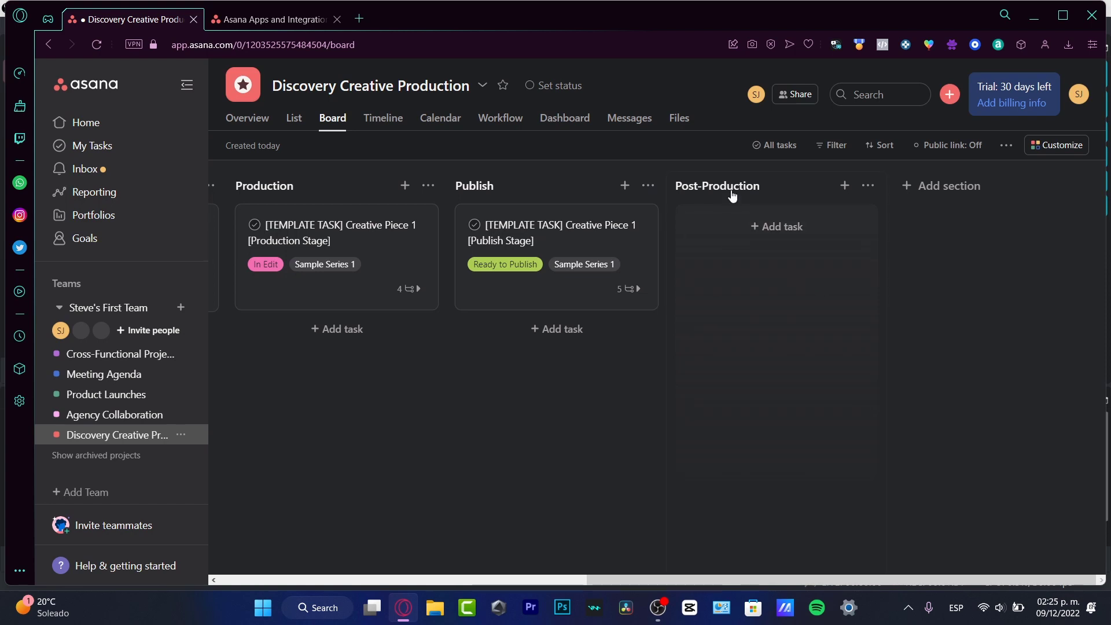
pyautogui.moveTo(738, 185); pyautogui.dragTo(640, 321)
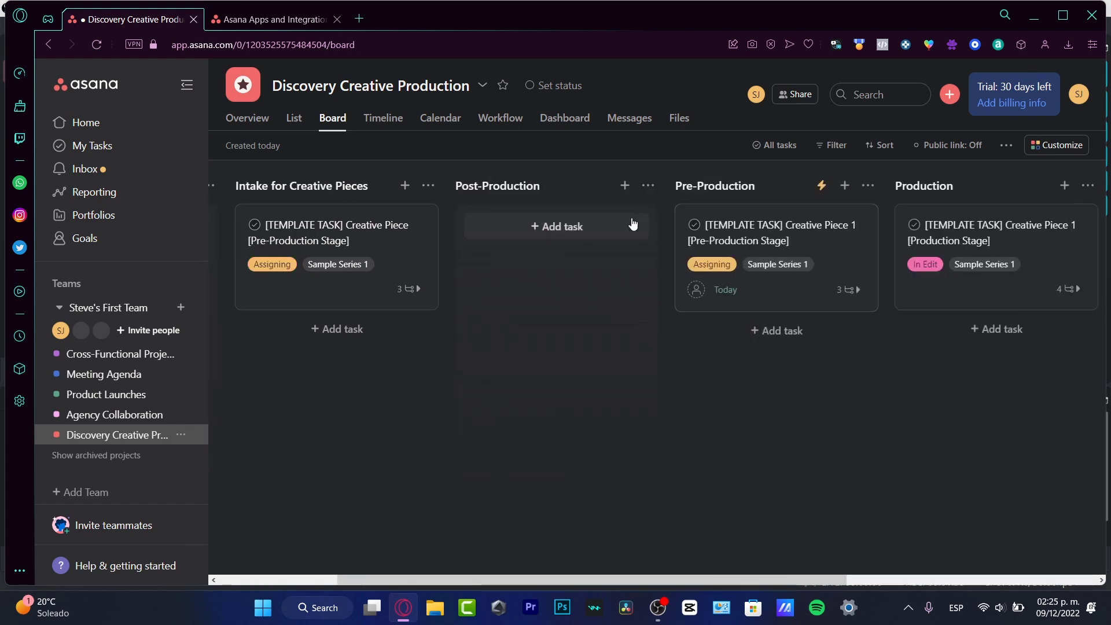
pyautogui.moveTo(542, 186); pyautogui.dragTo(914, 191)
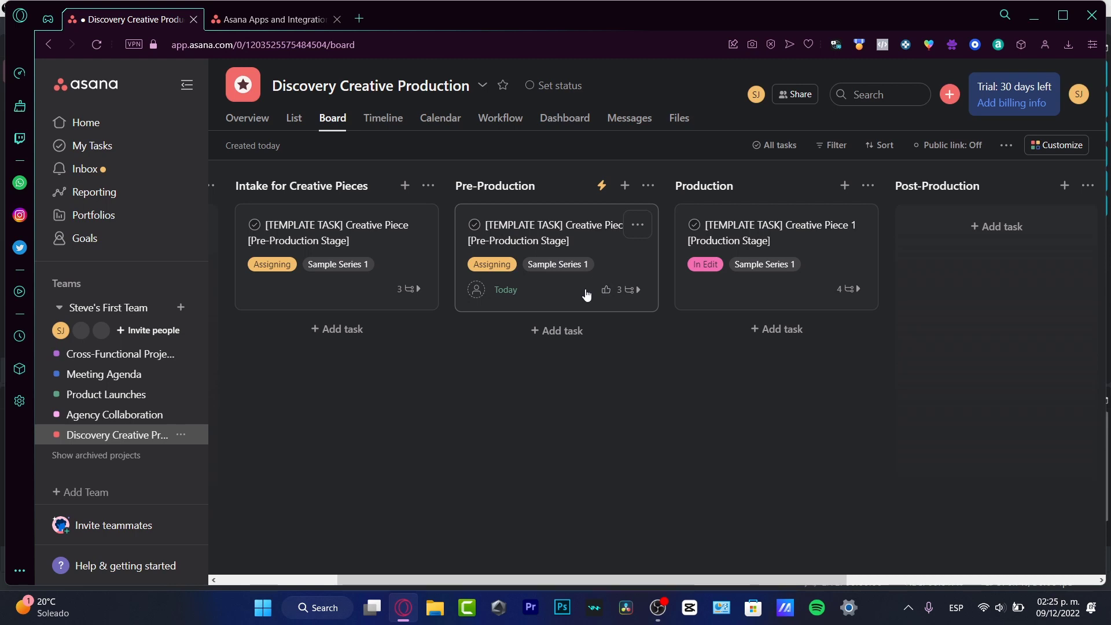
pyautogui.click(572, 343)
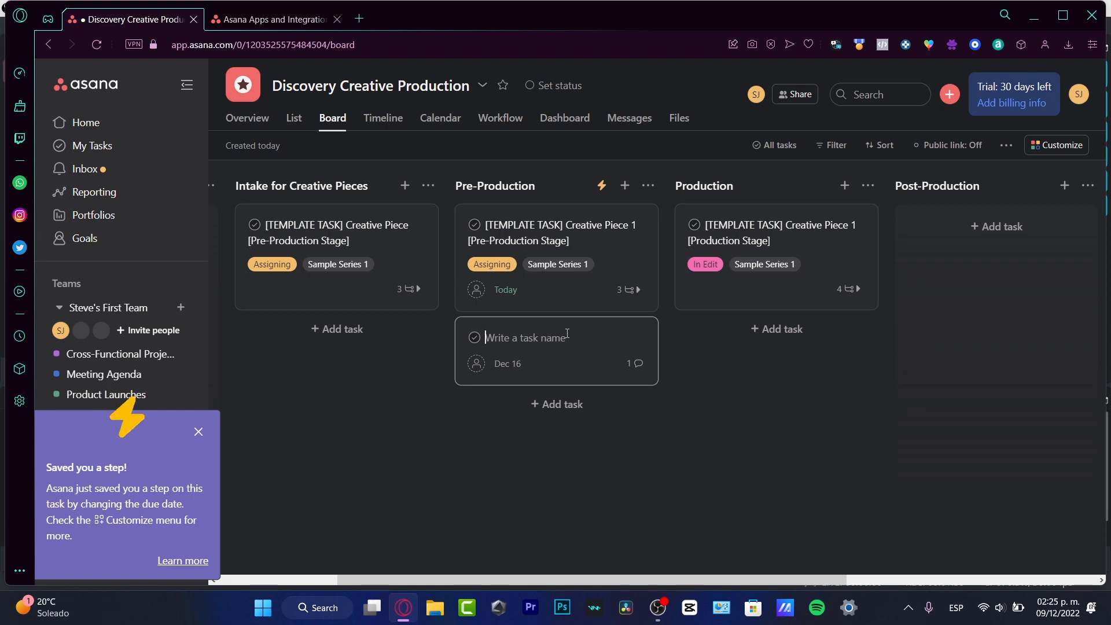
# - Add GATHER ALL THE CREW MEMBERS, SETUP BUDGET and FIND LOCATIONS OR SETS to Pre-Production
pyautogui.write('GATHER ALL THE CREW MEMBERS')
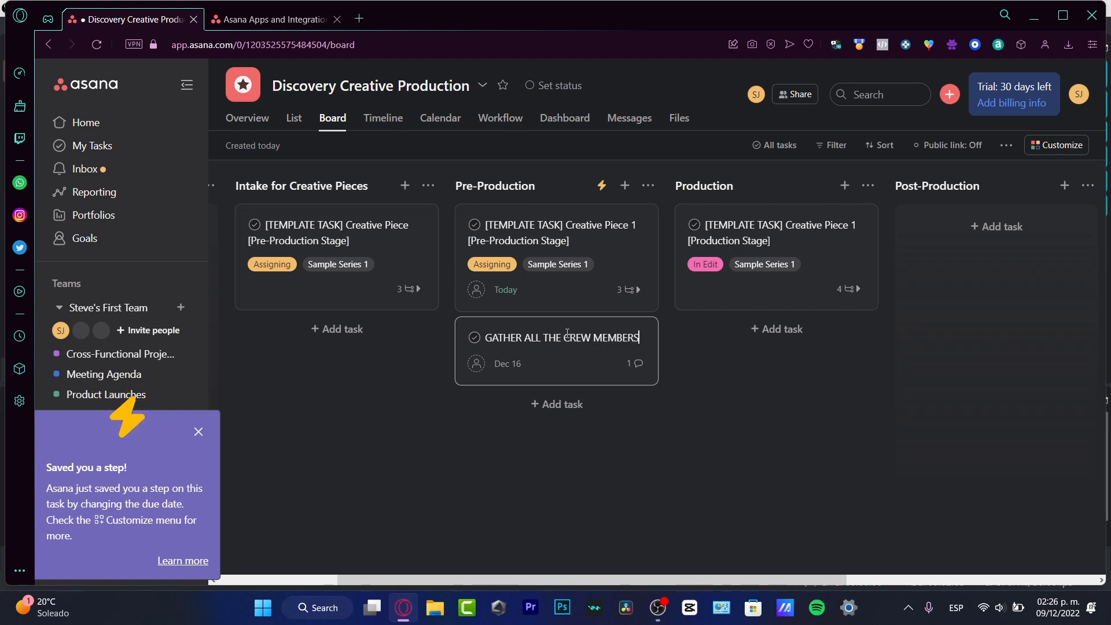
pyautogui.press('Return')
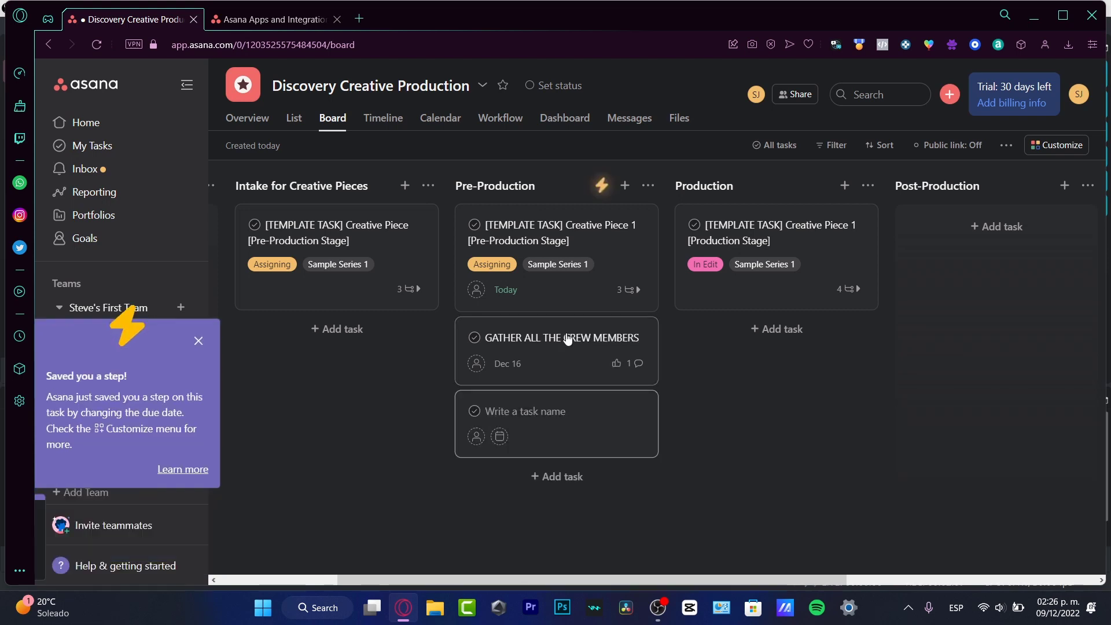
pyautogui.write('SETUP BUDGET')
pyautogui.press('Return')
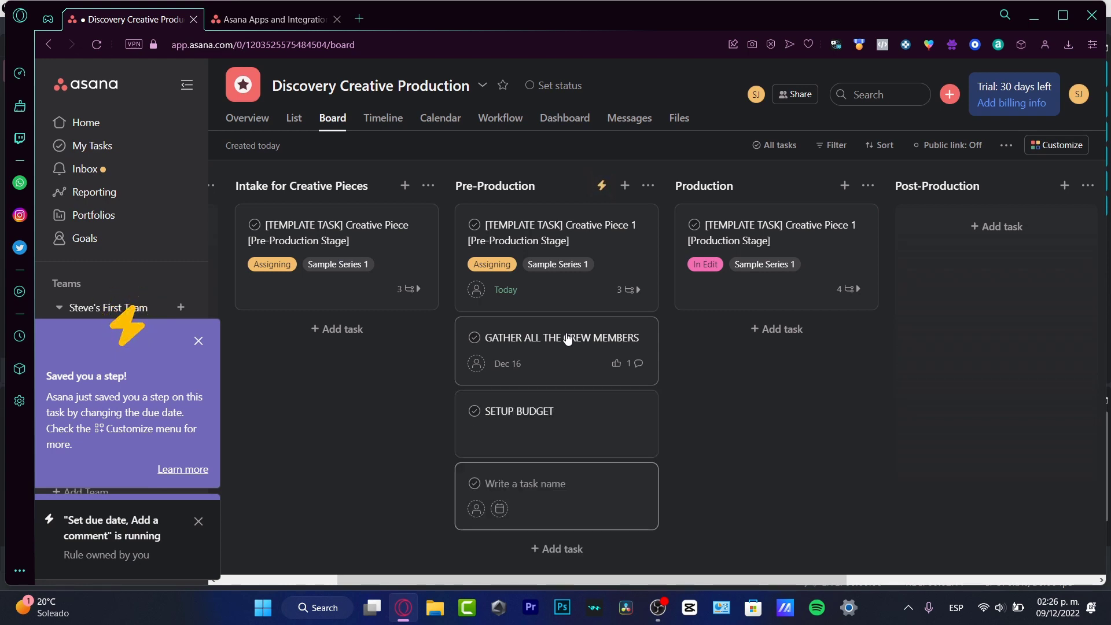
pyautogui.write('LOC')
pyautogui.press('BackSpace')
pyautogui.press('BackSpace')
pyautogui.press('BackSpace')
pyautogui.write('FIND LOCATIONS OR SETS')
pyautogui.press('Return')
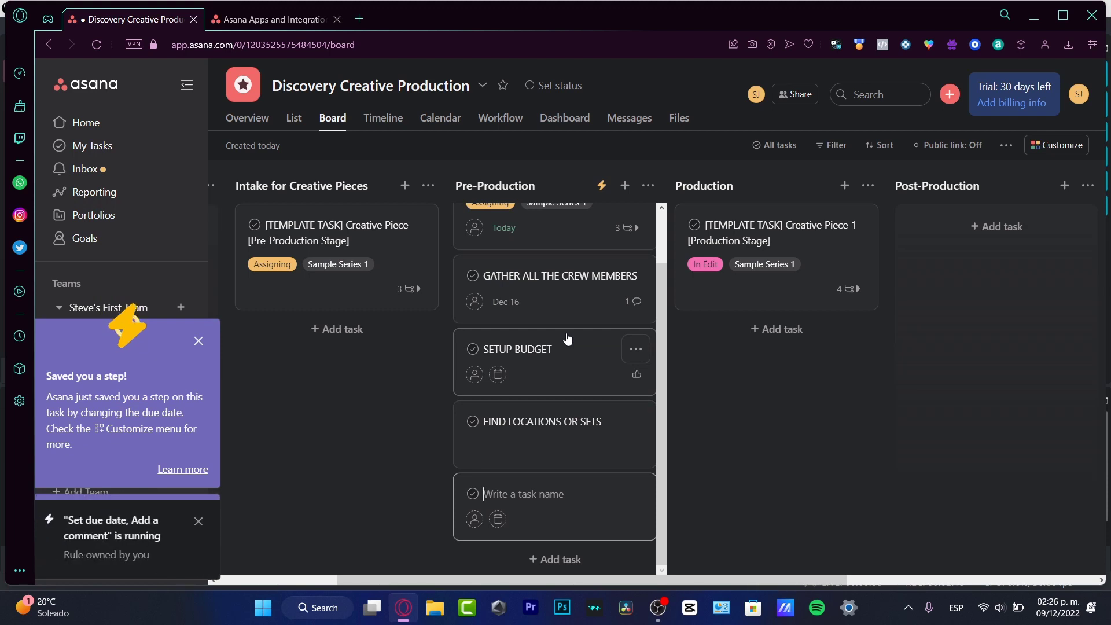
# - Add PRODUCTION DESIGN and SCRIPT as further Pre-Production tasks
pyautogui.write('PRODUCT')
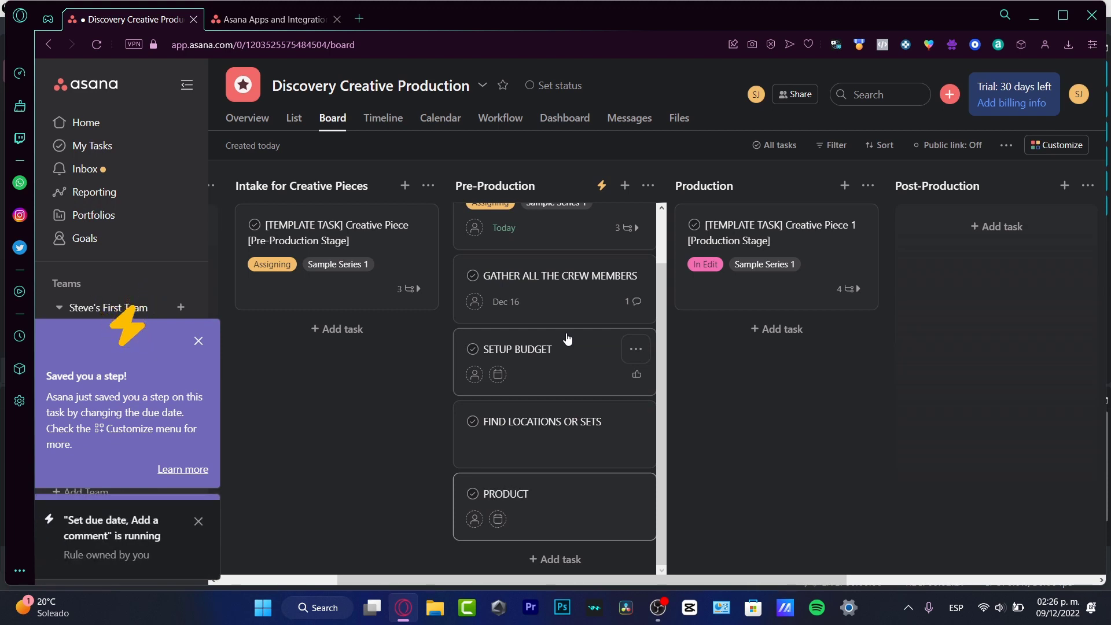
pyautogui.press('BackSpace')
pyautogui.press('BackSpace')
pyautogui.press('BackSpace')
pyautogui.press('BackSpace')
pyautogui.write('PRODU')
pyautogui.press('BackSpace')
pyautogui.write('DUCTION DESS')
pyautogui.press('BackSpace')
pyautogui.write('IGN')
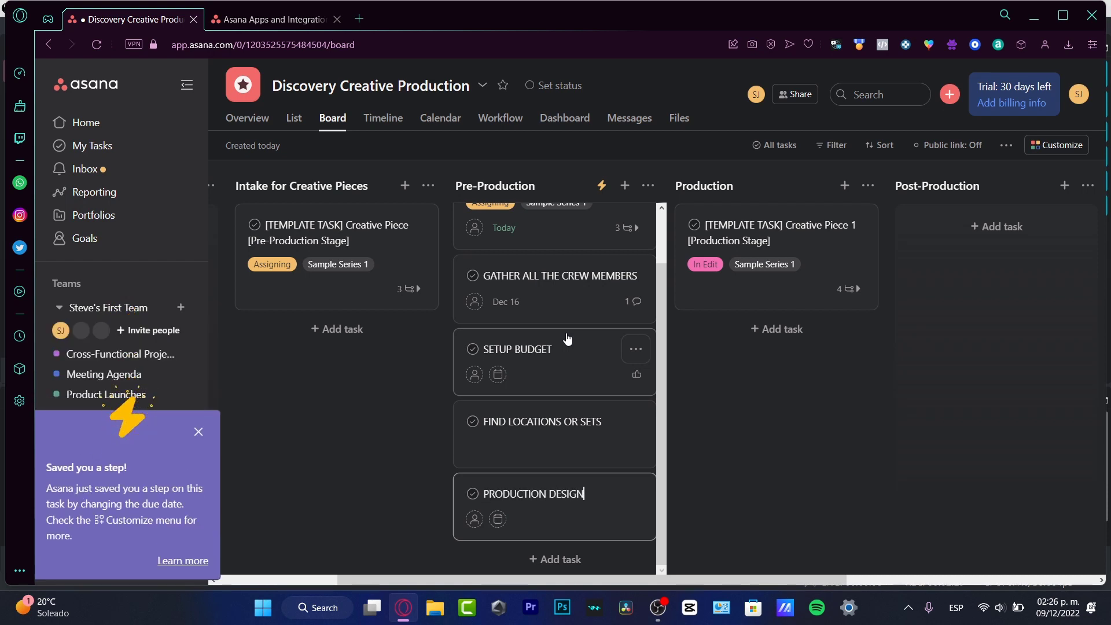
pyautogui.press('Return')
pyautogui.write('SCRIPT')
pyautogui.press('Return')
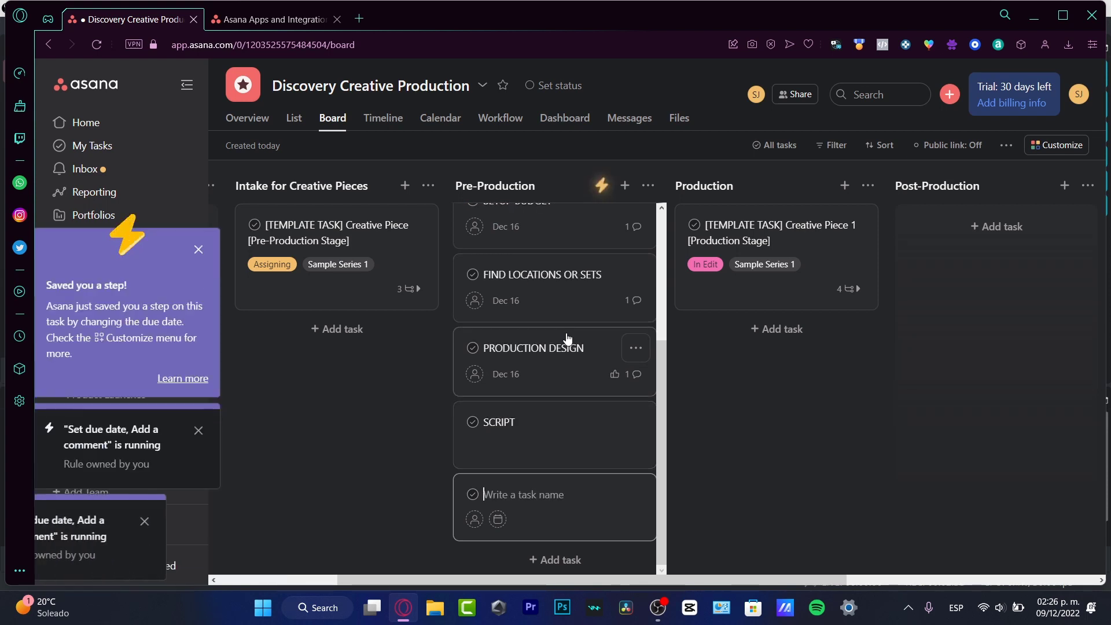
pyautogui.moveTo(597, 580); pyautogui.dragTo(731, 580)
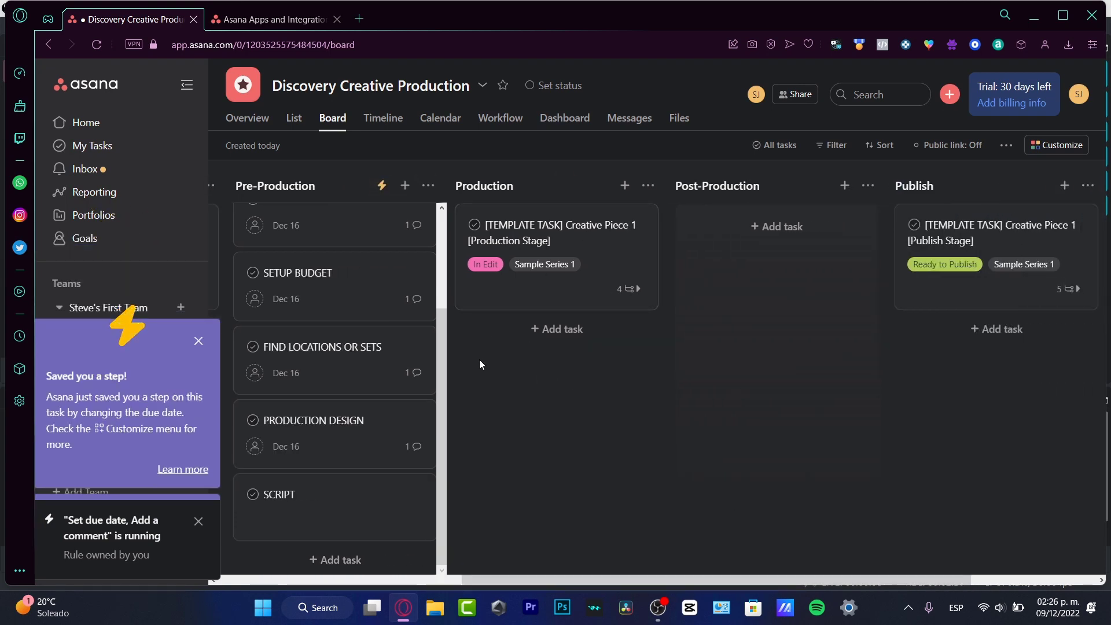
# - Add a SHOOTING DATES (1-5 TOTAL) task to the Production column
pyautogui.click(562, 331)
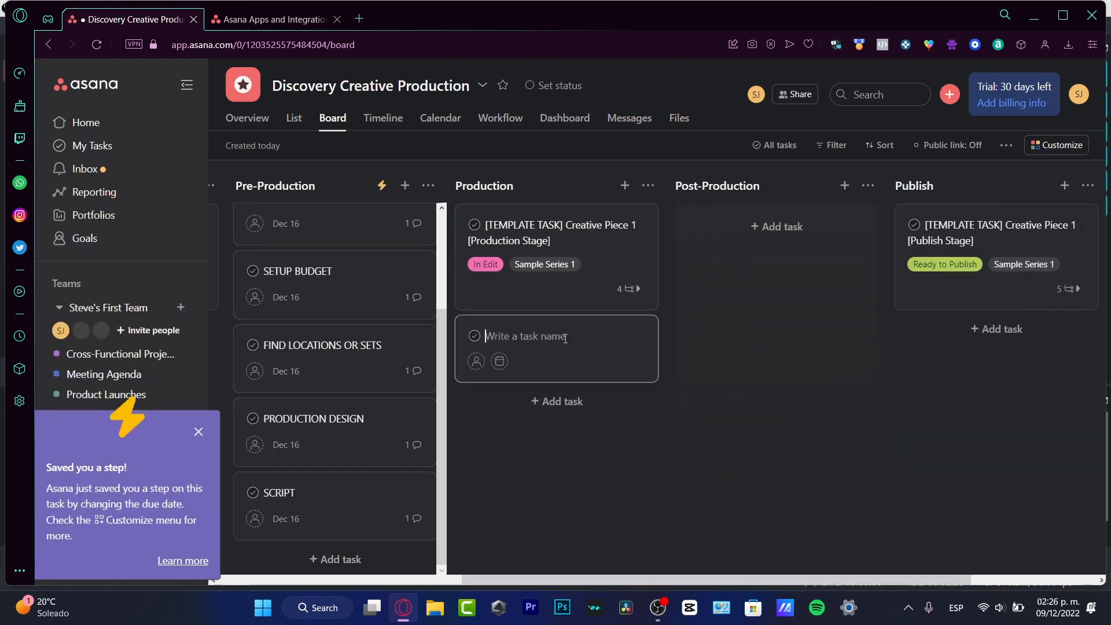
pyautogui.write('SHOOTING DAY')
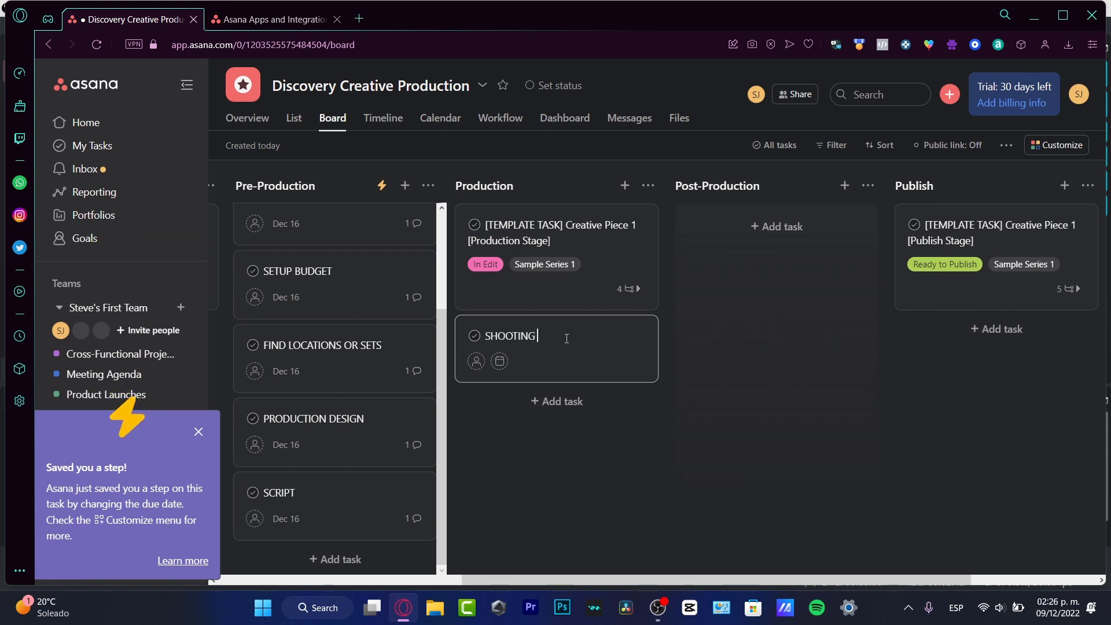
pyautogui.press('BackSpace')
pyautogui.write('TES (1-5')
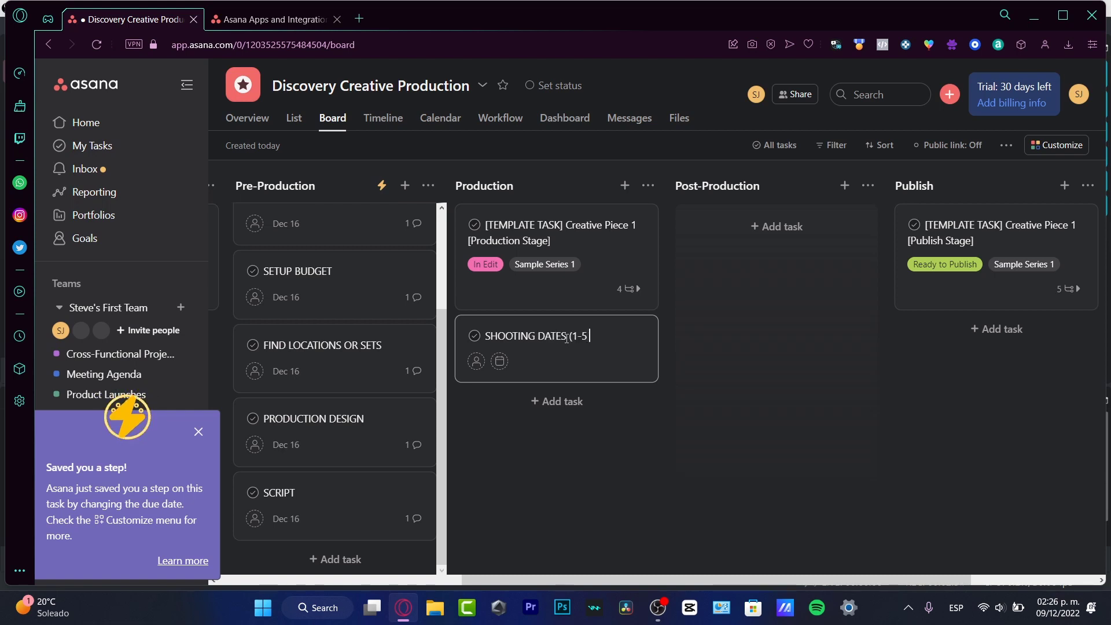
pyautogui.write(' TOTAL)')
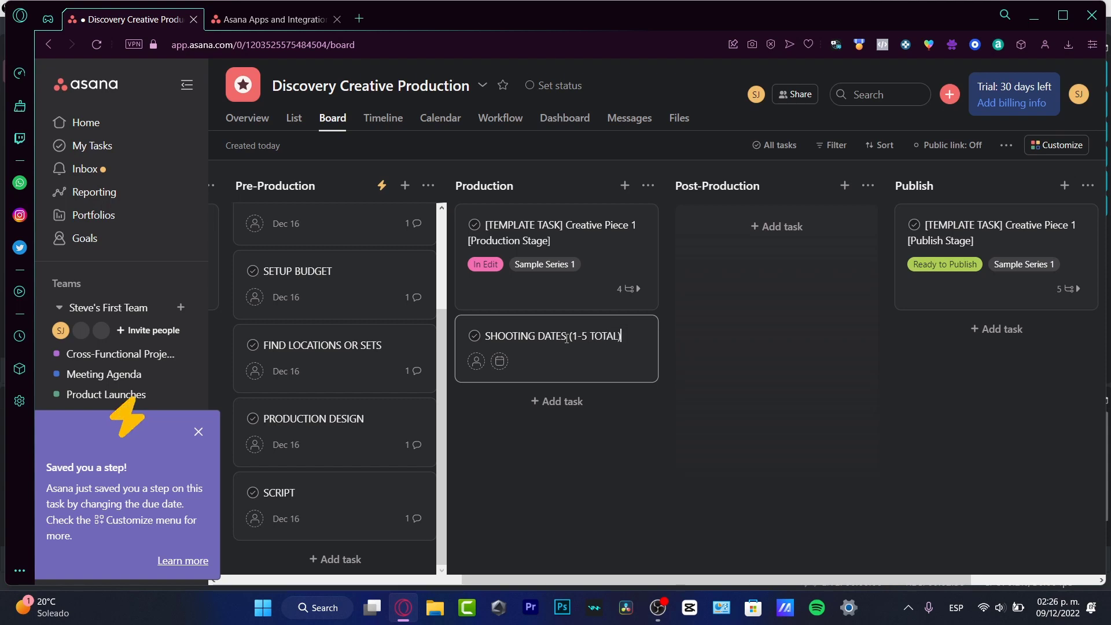
pyautogui.press('Return')
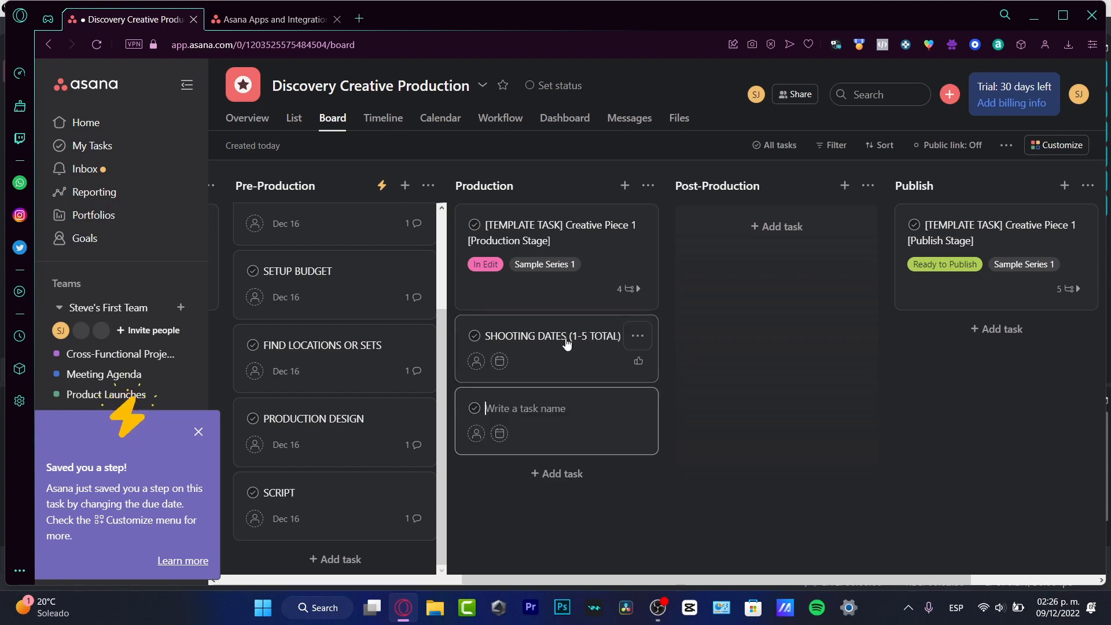
# - Add SCORE and EDIT to Production and dismiss the 'Saved you a step!' tip
pyautogui.write('MUSIC')
pyautogui.press('BackSpace')
pyautogui.press('BackSpace')
pyautogui.press('BackSpace')
pyautogui.press('BackSpace')
pyautogui.press('BackSpace')
pyautogui.write('SCORE')
pyautogui.press('Return')
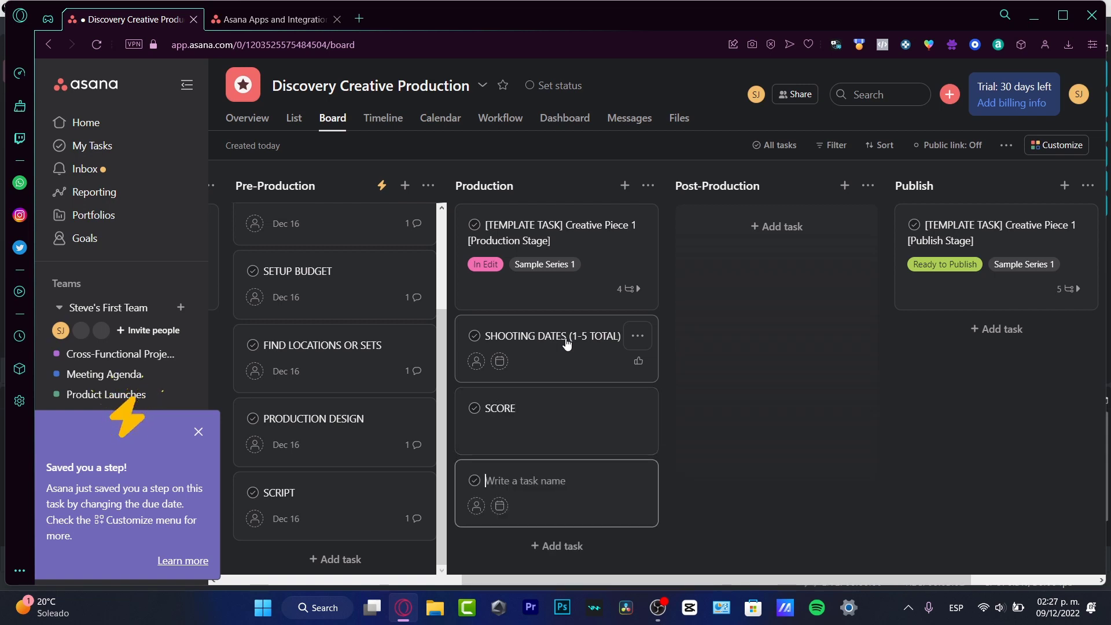
pyautogui.write('EDIT')
pyautogui.press('Return')
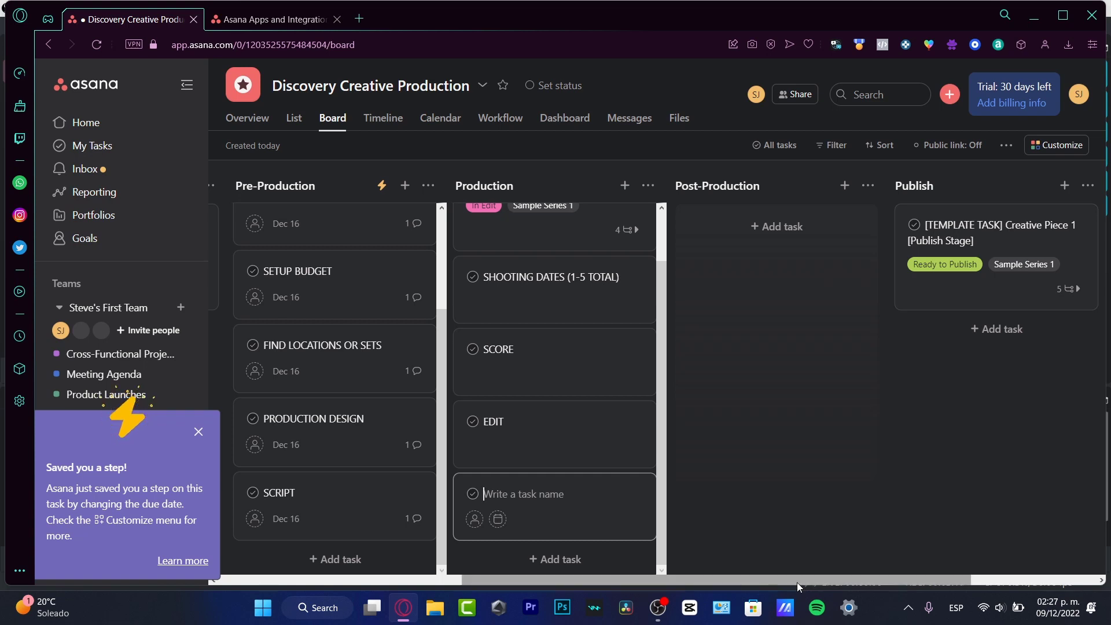
pyautogui.moveTo(797, 580); pyautogui.dragTo(1033, 568)
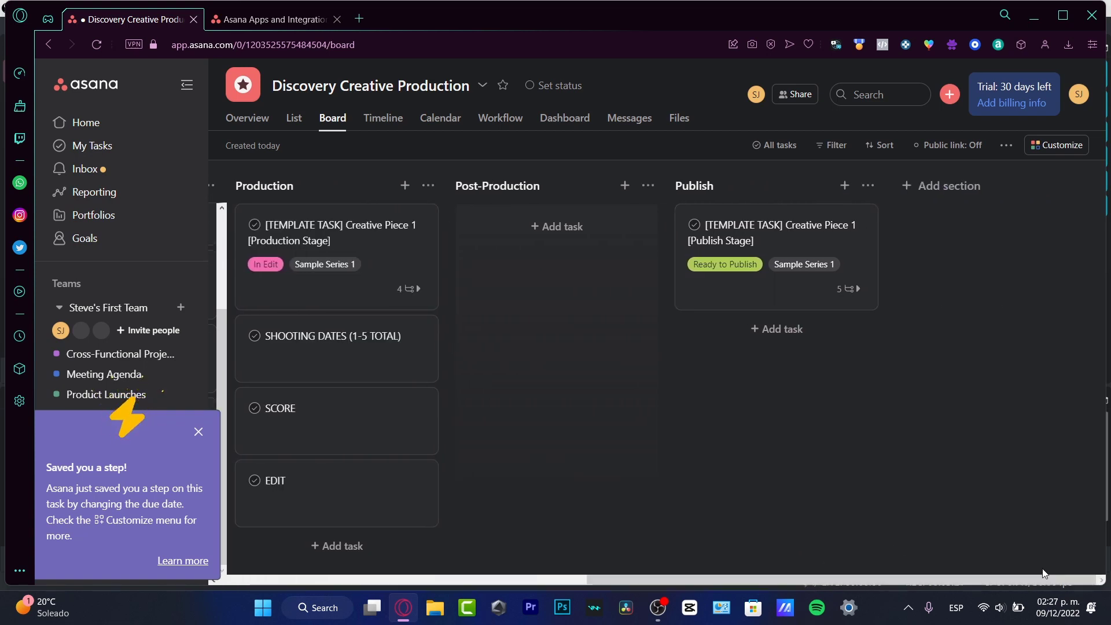
pyautogui.click(200, 430)
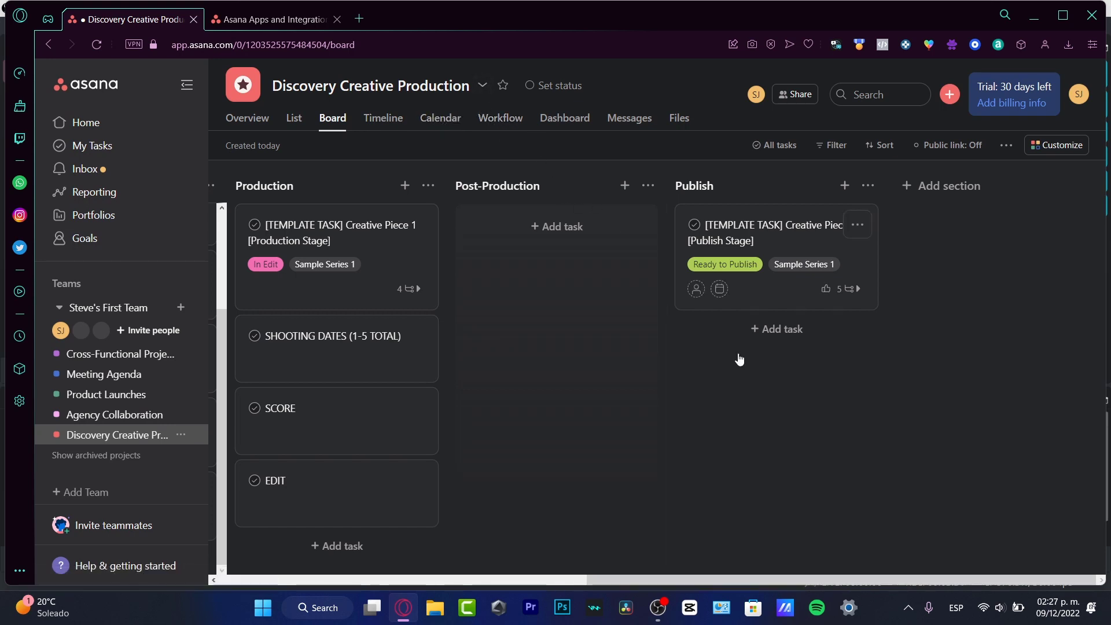
pyautogui.moveTo(883, 577); pyautogui.dragTo(413, 598)
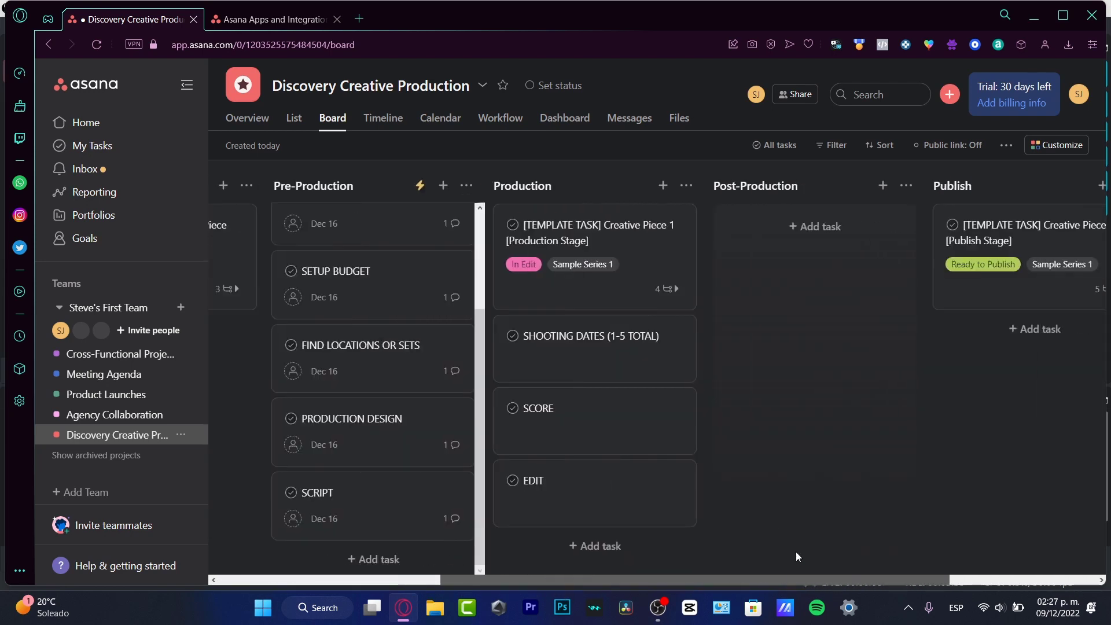
# - Move SCRIPT into Overview & Instructions and set its due date to Dec 20
pyautogui.hscroll(2, 852, 551)
pyautogui.hscroll(-10, 761, 550)
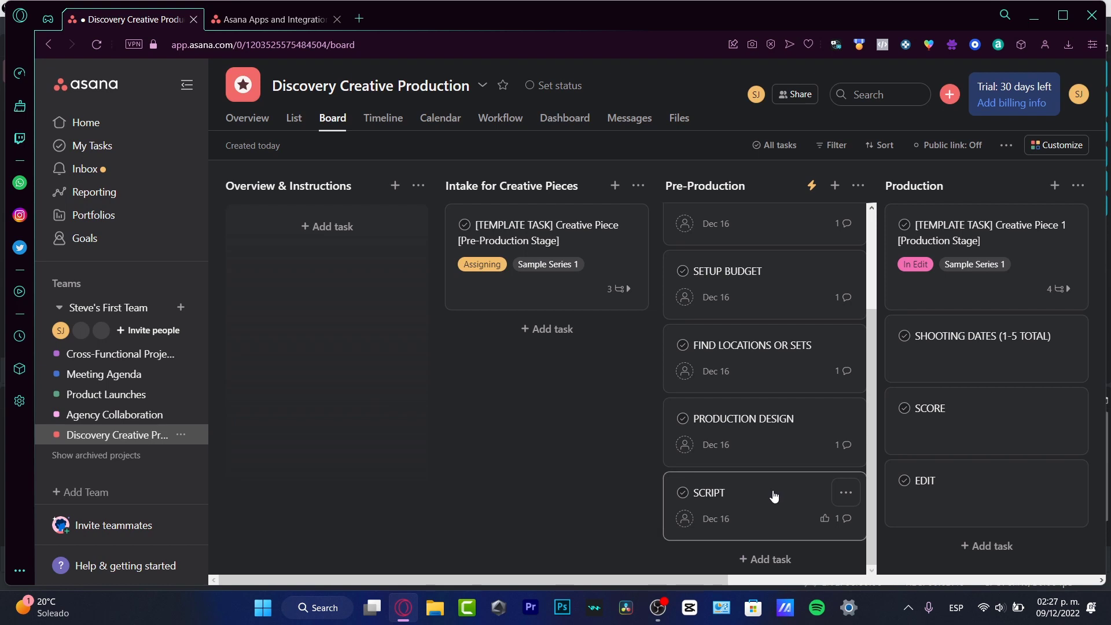
pyautogui.moveTo(773, 491); pyautogui.dragTo(347, 345)
pyautogui.click(277, 252)
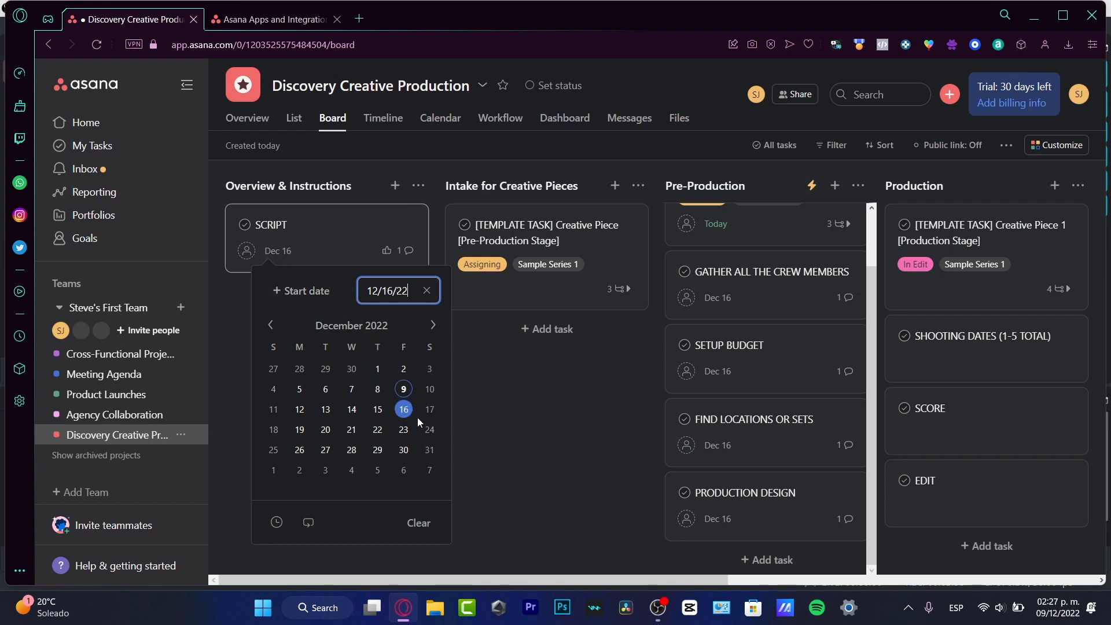
pyautogui.click(326, 429)
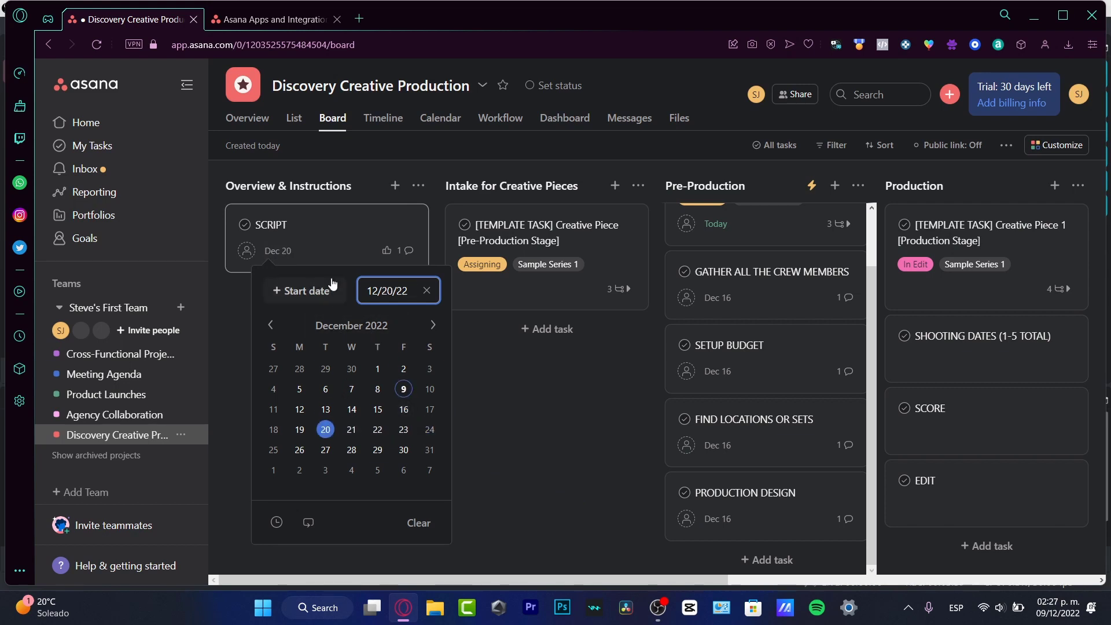
pyautogui.click(386, 250)
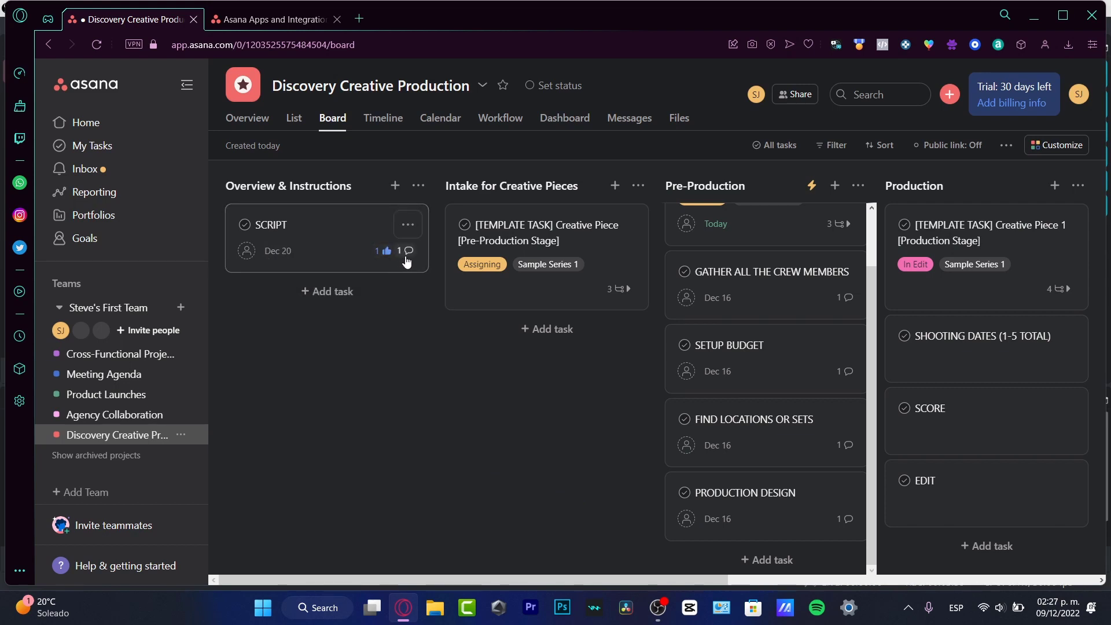
# - Like SCRIPT and comment 'BE ON TIME, SEND IT TO ME ON A PDF', then close it
pyautogui.click(406, 253)
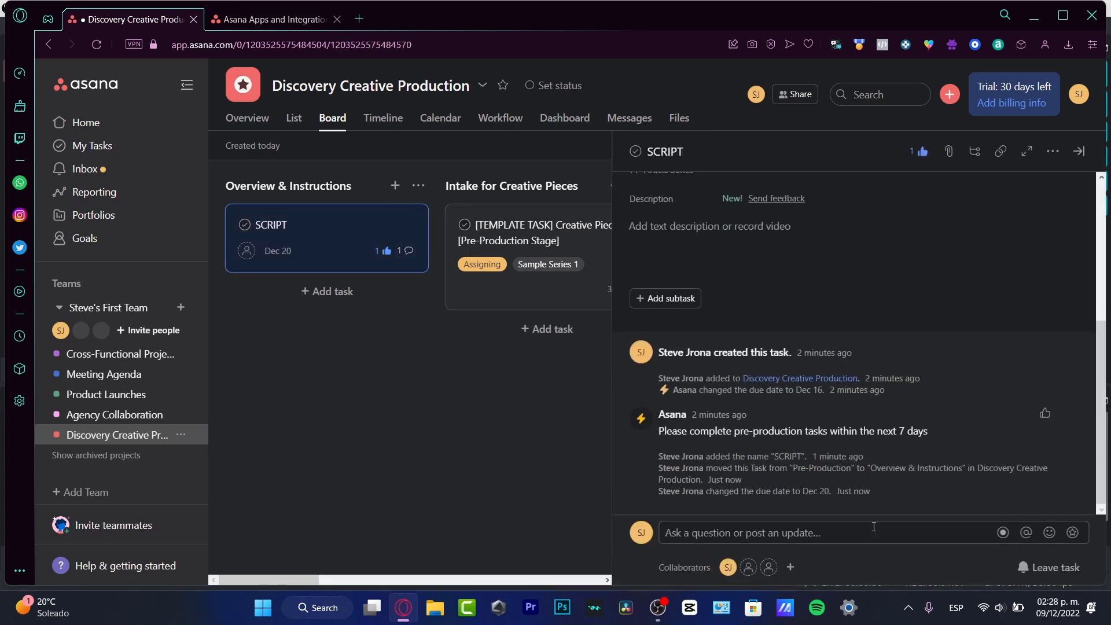
pyautogui.click(843, 532)
pyautogui.write('BE ON TIME, SEND IT TO ME ')
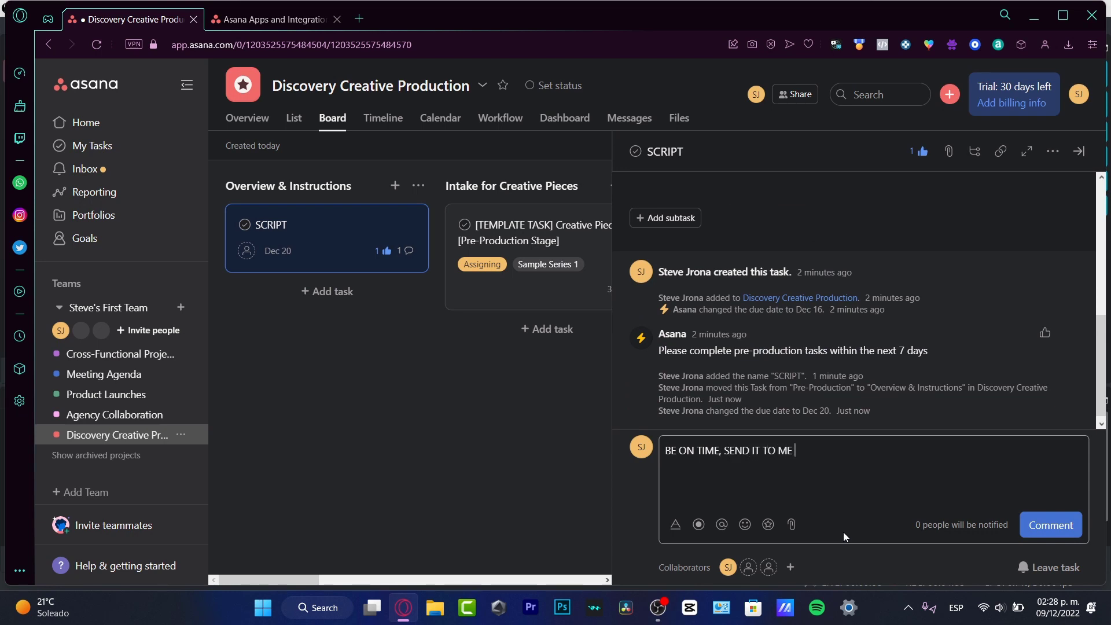
pyautogui.write('ON A PDF')
pyautogui.click(1048, 525)
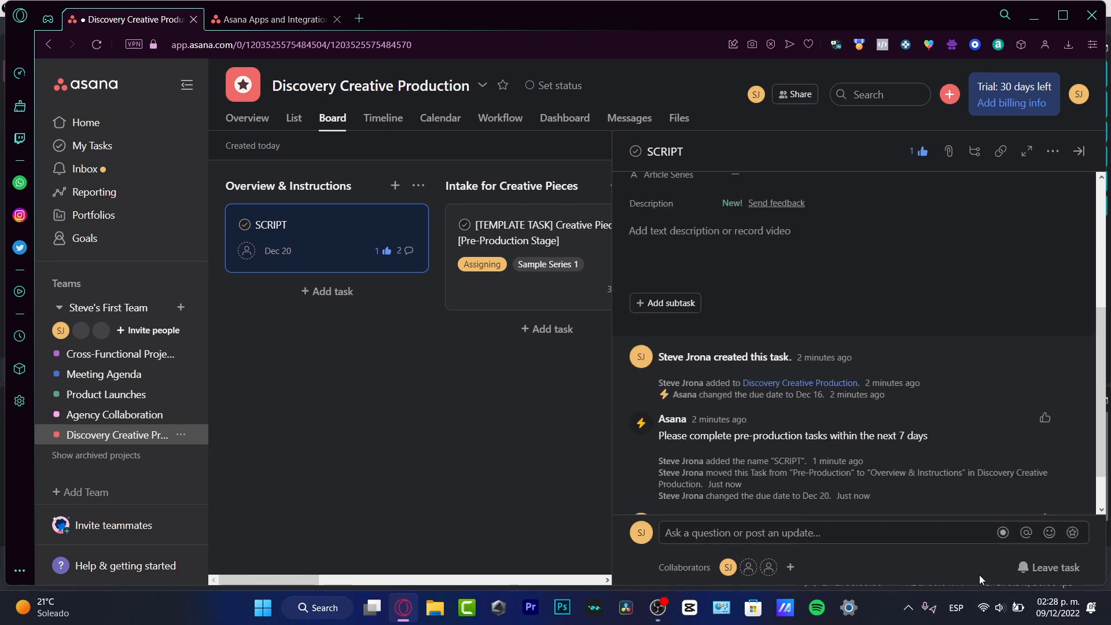
pyautogui.click(752, 567)
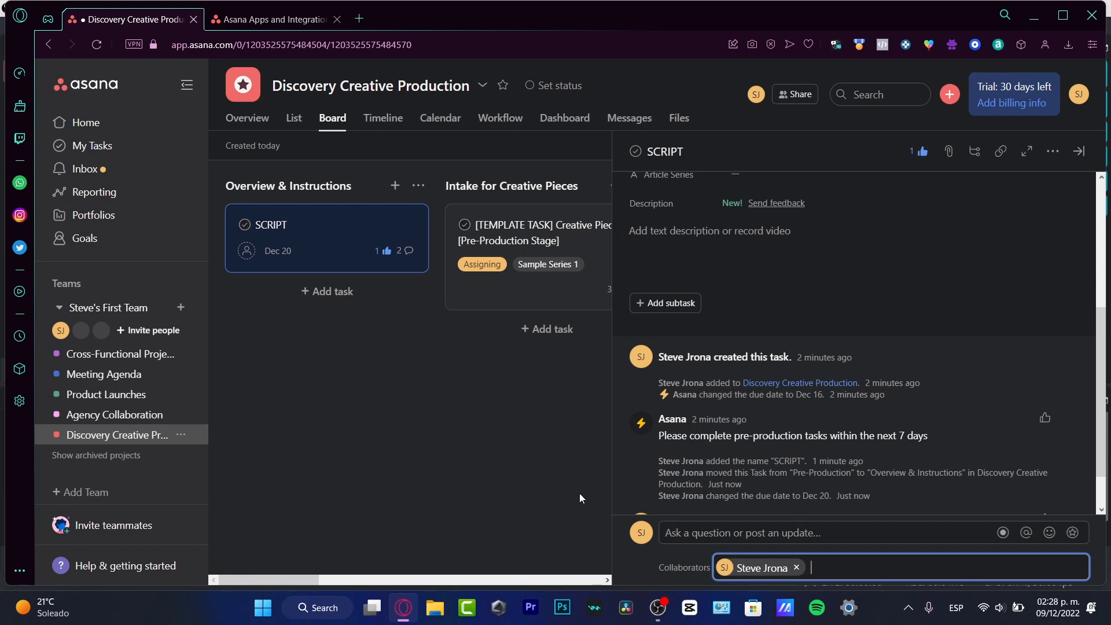
pyautogui.click(415, 410)
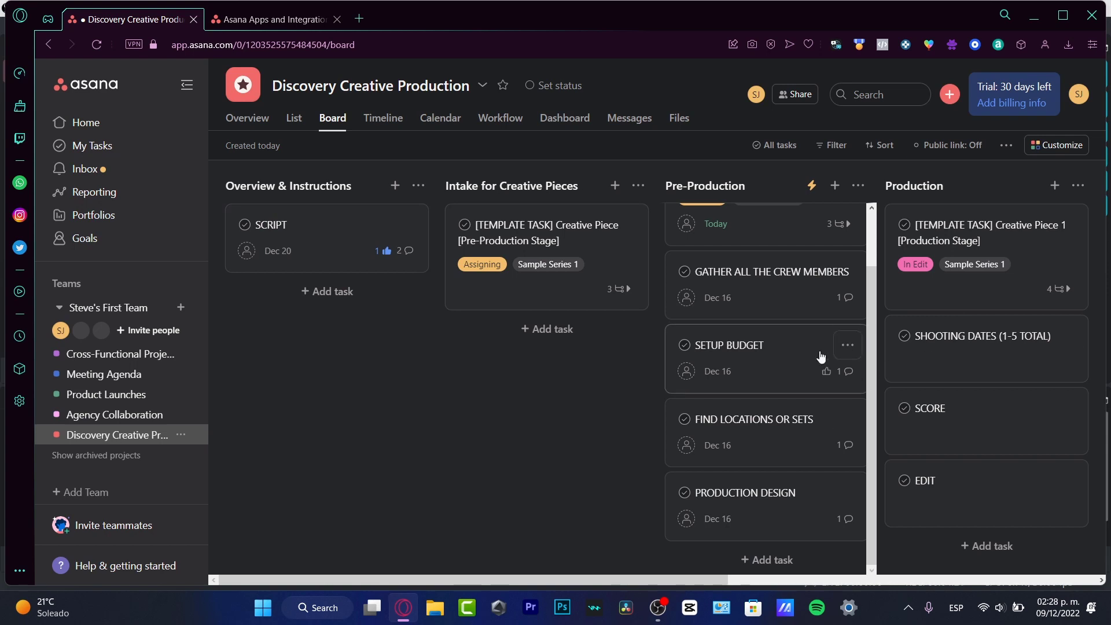
# - Look over the Discovery Creative Production project in List view
pyautogui.click(289, 129)
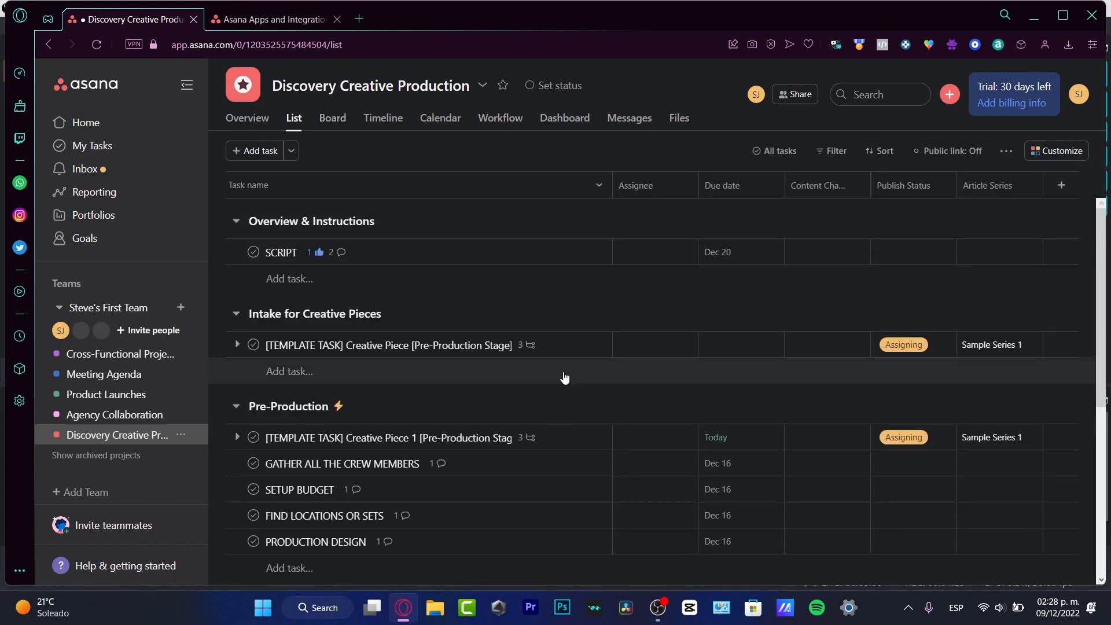
pyautogui.scroll(-5, 566, 378)
pyautogui.scroll(4, 550, 366)
pyautogui.scroll(3, 550, 366)
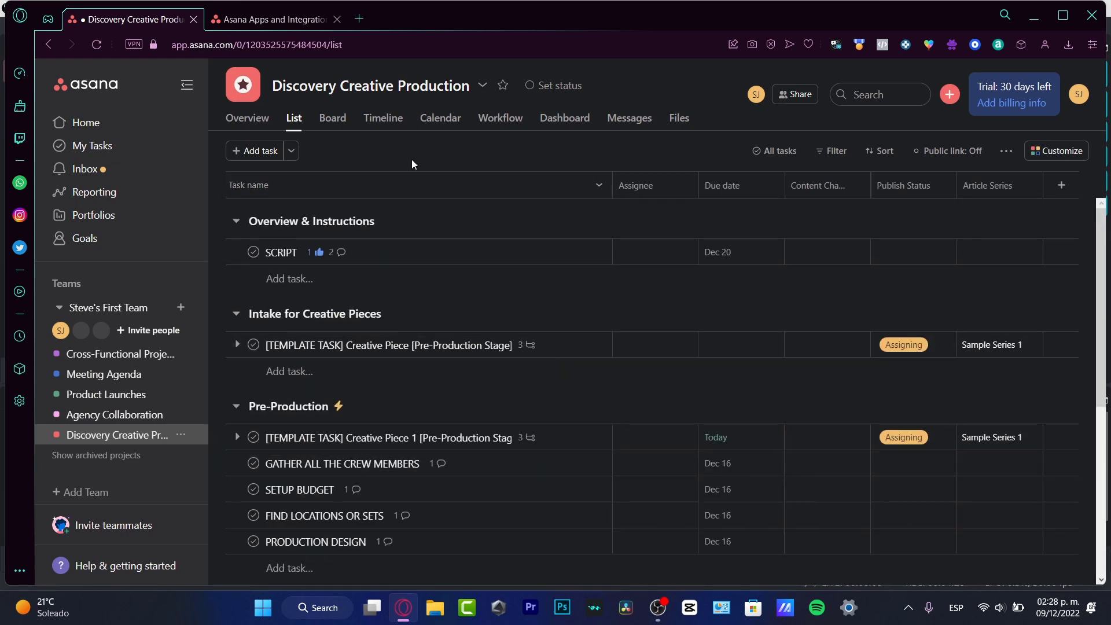
# - On the Timeline, extend the Creative Piece 1 pre-production task to start Dec 6, then view the Calendar
pyautogui.click(383, 118)
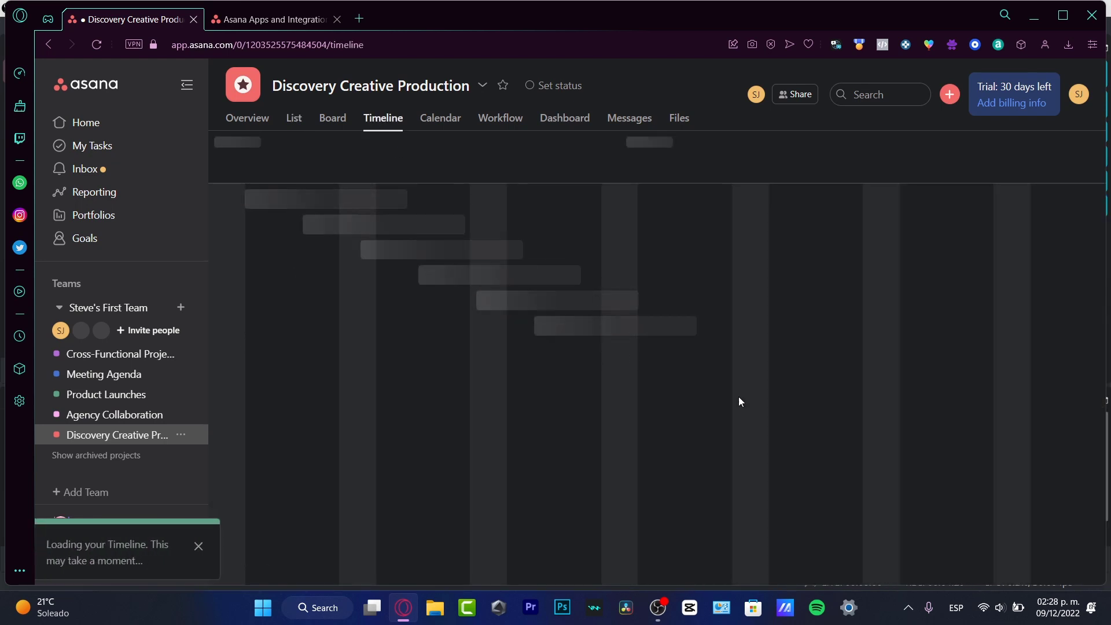
pyautogui.click(195, 553)
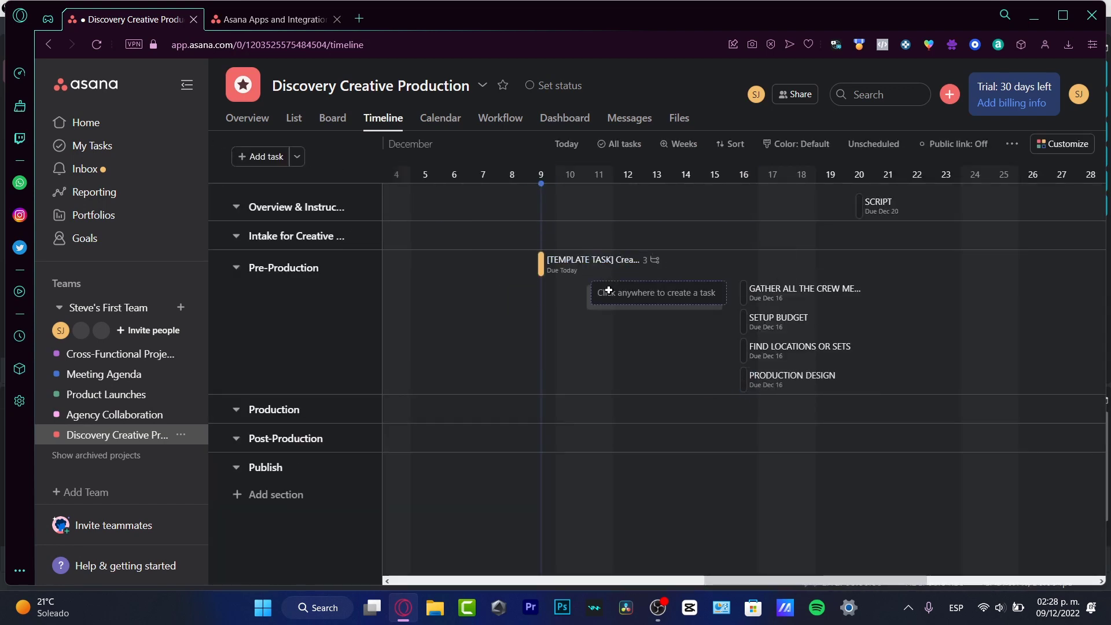
pyautogui.click(537, 260)
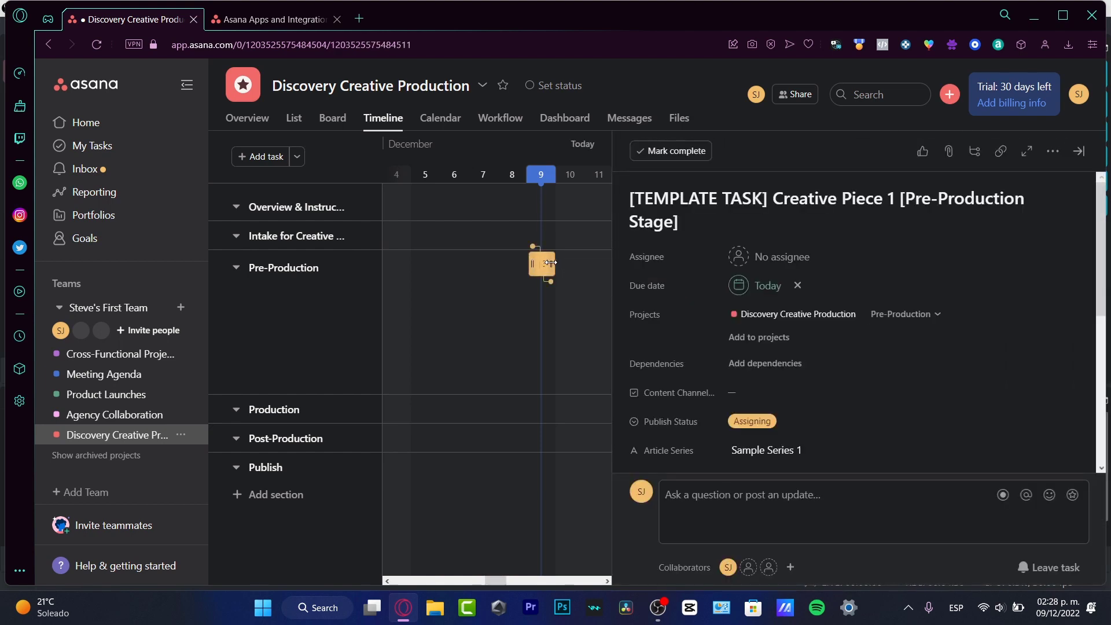
pyautogui.moveTo(531, 263); pyautogui.dragTo(449, 268)
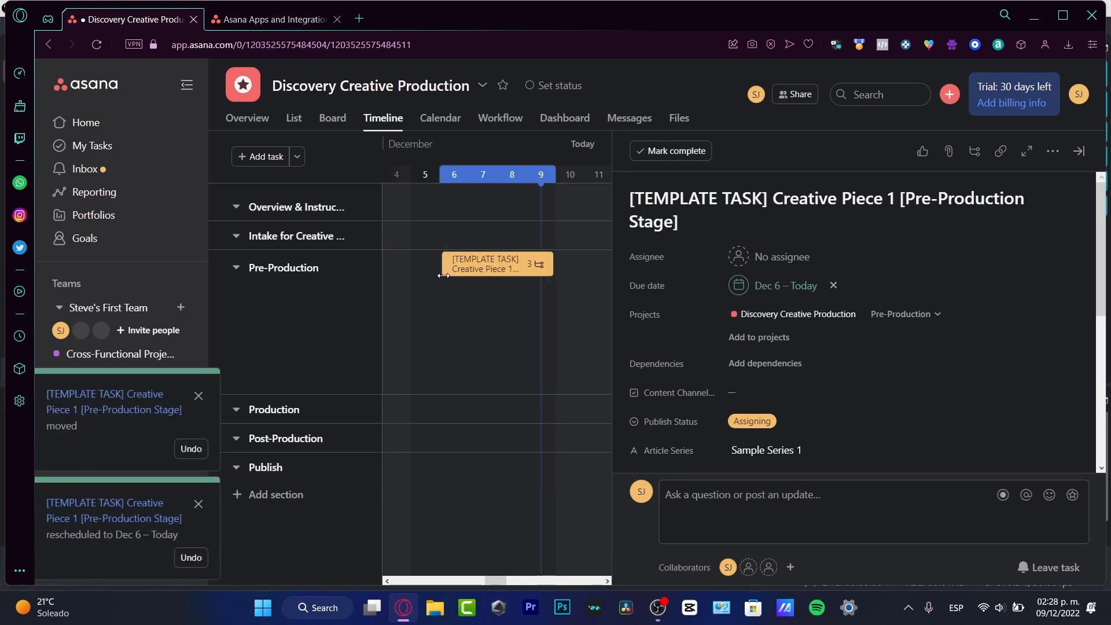
pyautogui.click(452, 124)
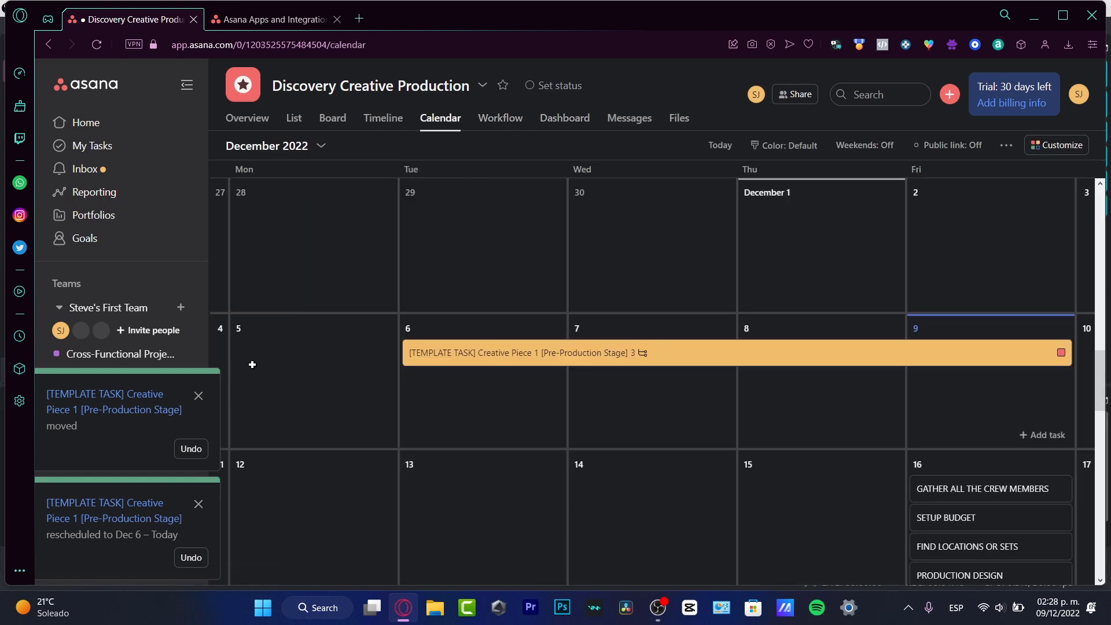
# - Skip the Workflow intake setup, check Messages, then open the Agency Collaboration project
pyautogui.click(198, 395)
pyautogui.click(500, 119)
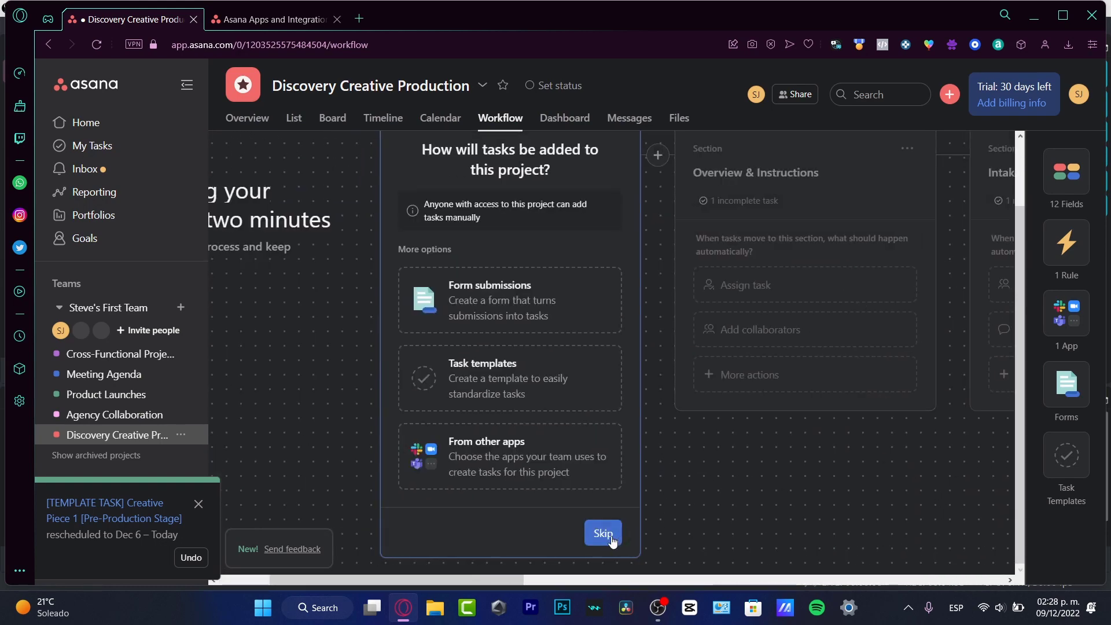
pyautogui.click(604, 533)
pyautogui.click(629, 118)
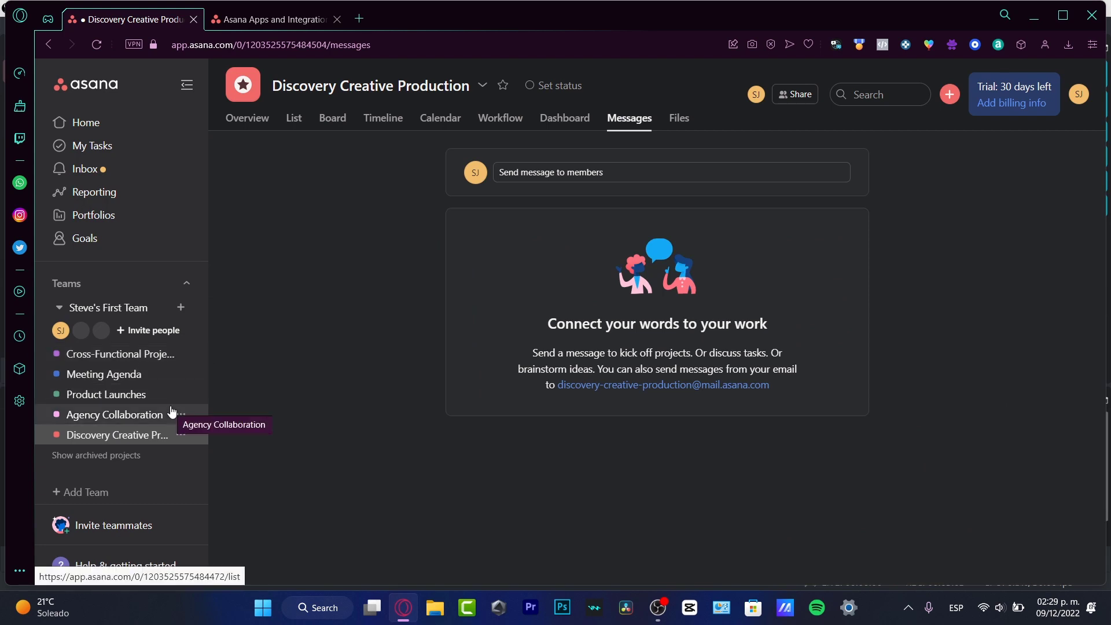
pyautogui.click(154, 415)
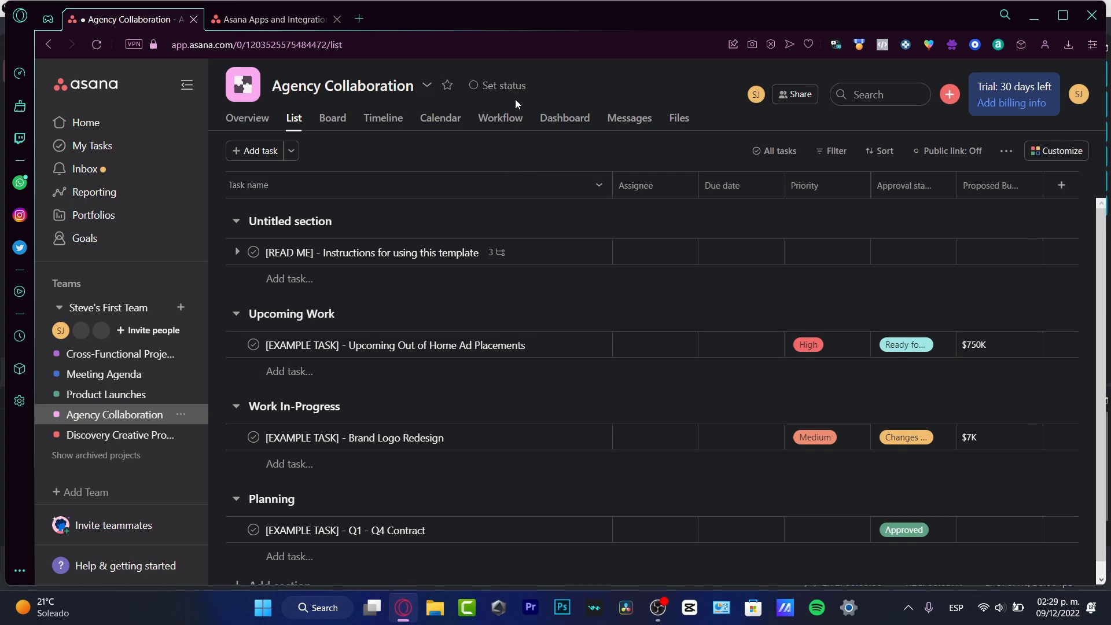
# - Show Agency Collaboration as a board with a new 'Editing' section, then open Product Launches
pyautogui.click(334, 121)
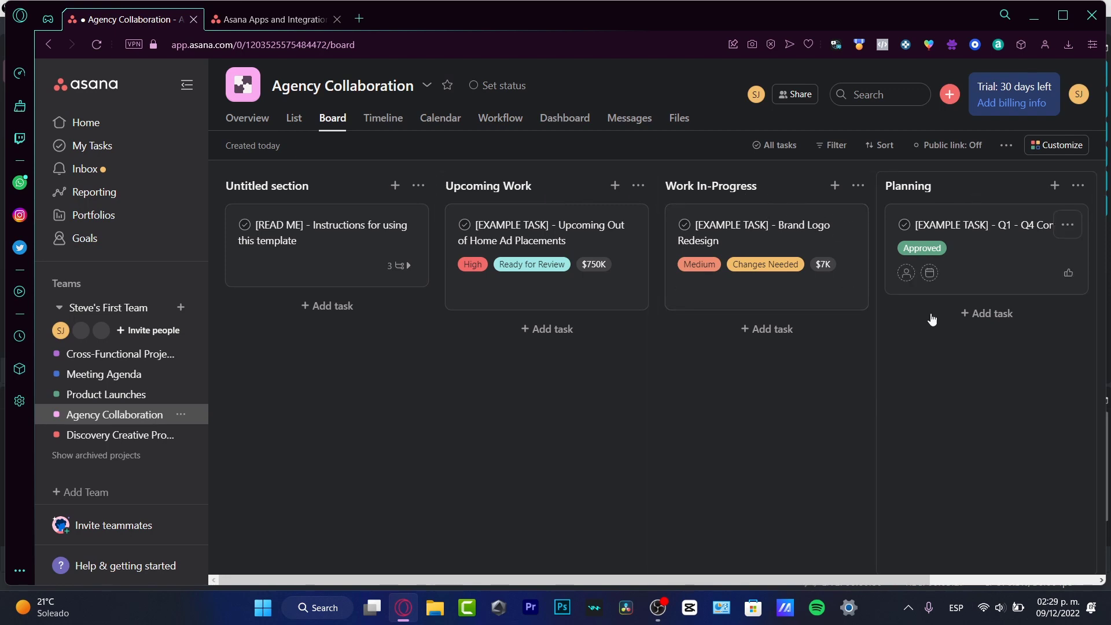
pyautogui.moveTo(562, 578); pyautogui.dragTo(754, 615)
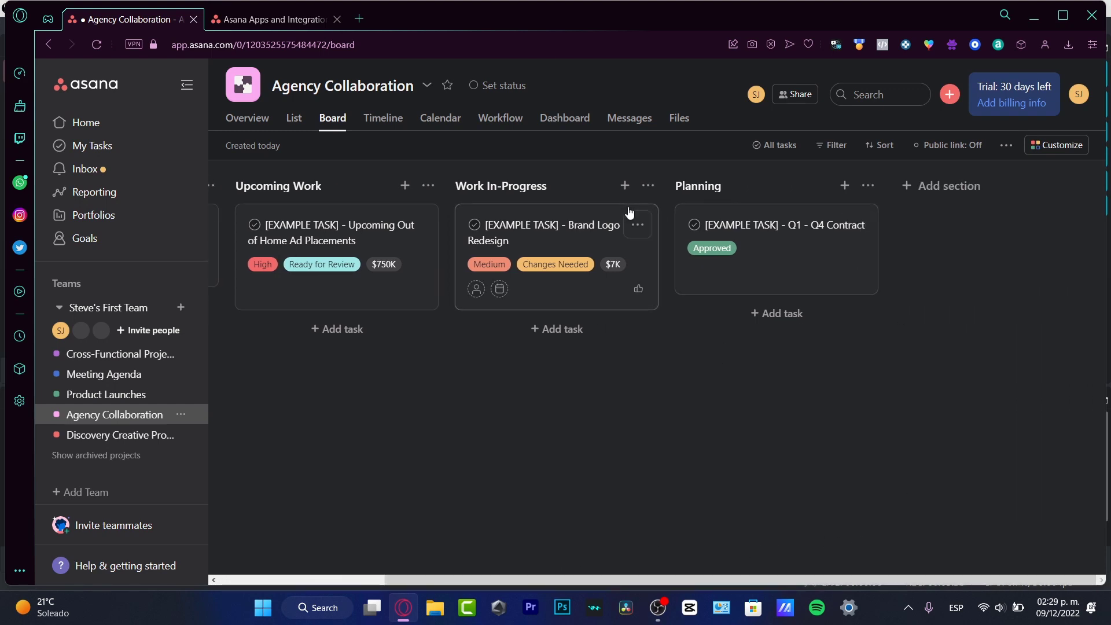
pyautogui.click(964, 190)
pyautogui.write('eDIting')
pyautogui.press('Return')
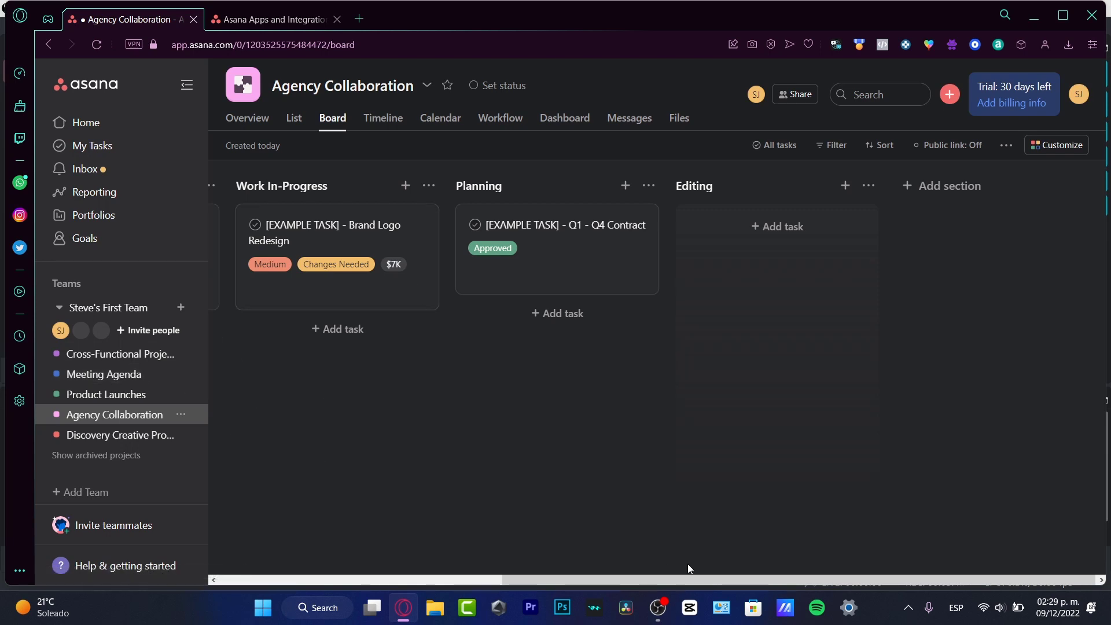
pyautogui.moveTo(710, 579); pyautogui.dragTo(422, 579)
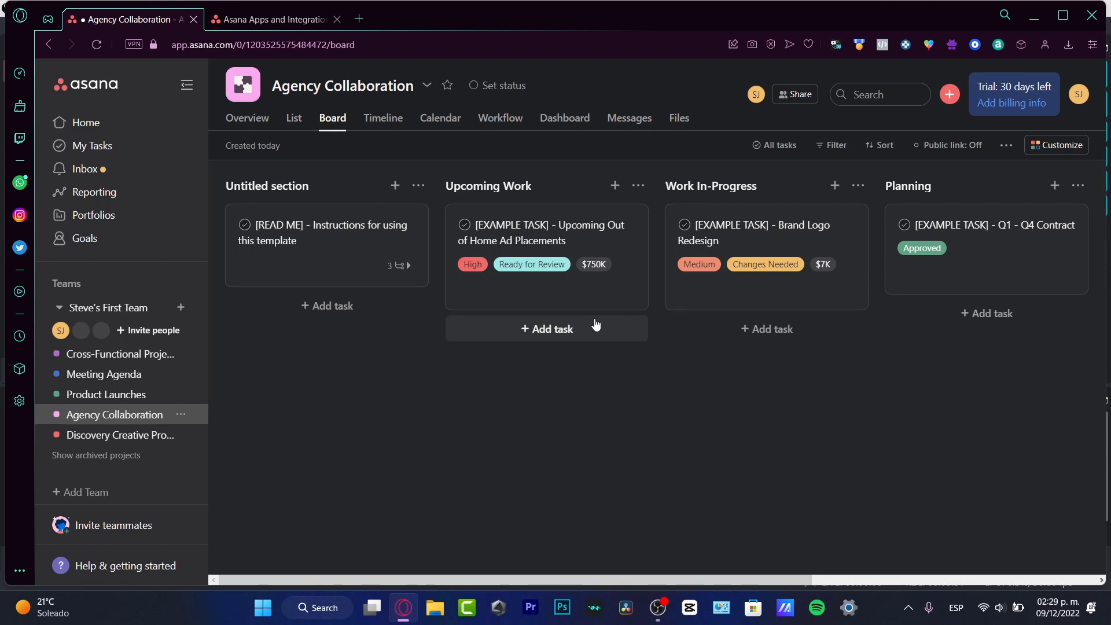
pyautogui.click(126, 399)
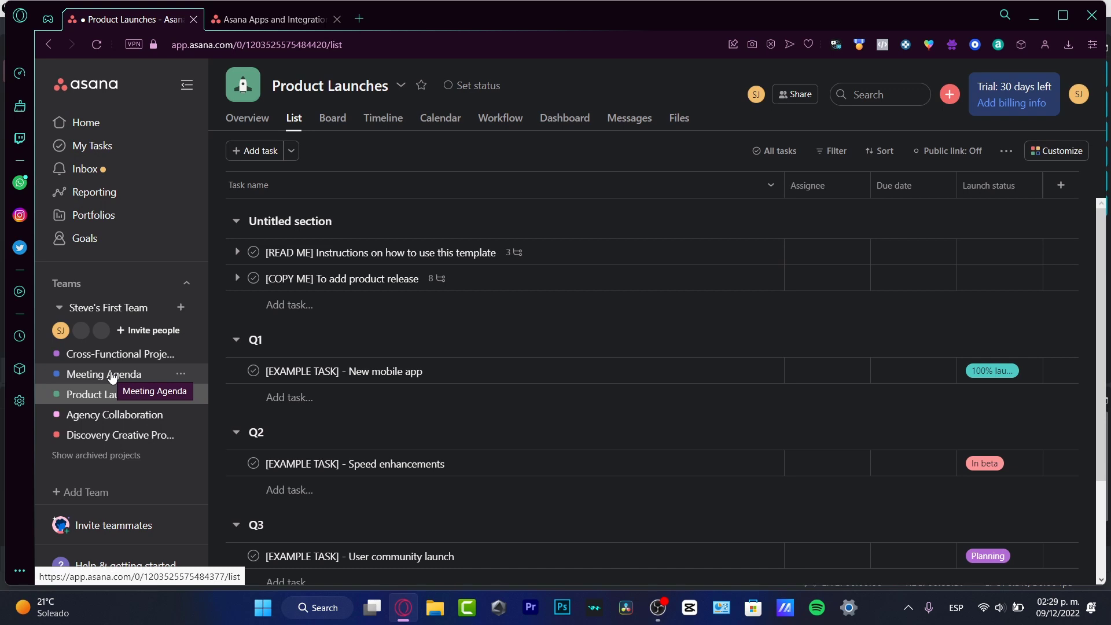
# - View the Product Launches board scrolled across to Q4, then open Meeting Agenda
pyautogui.click(333, 118)
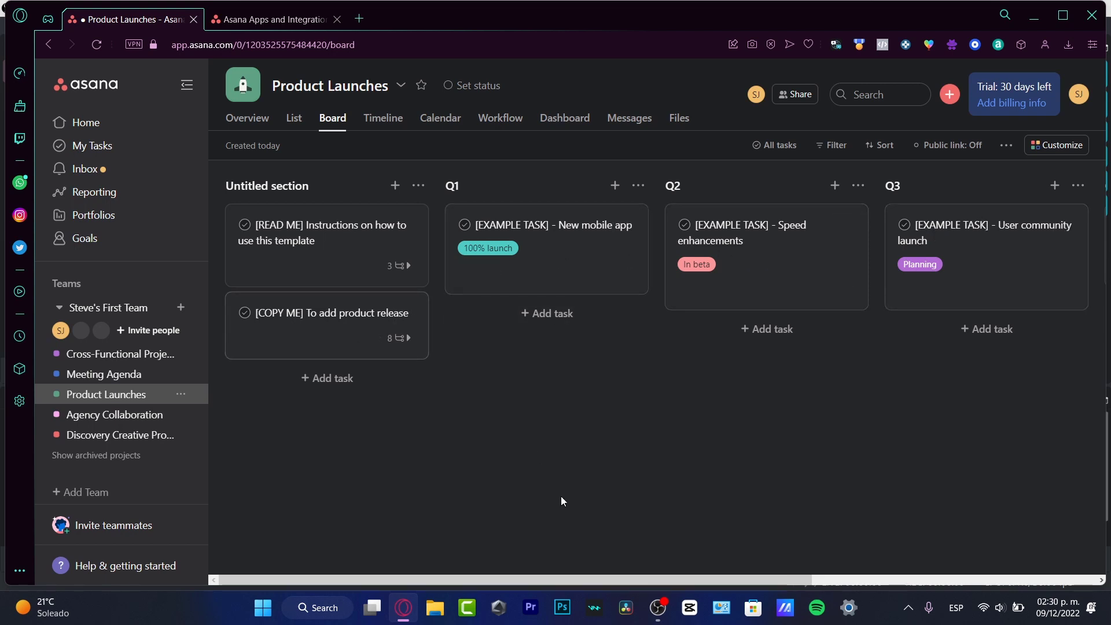
pyautogui.moveTo(523, 581); pyautogui.dragTo(749, 541)
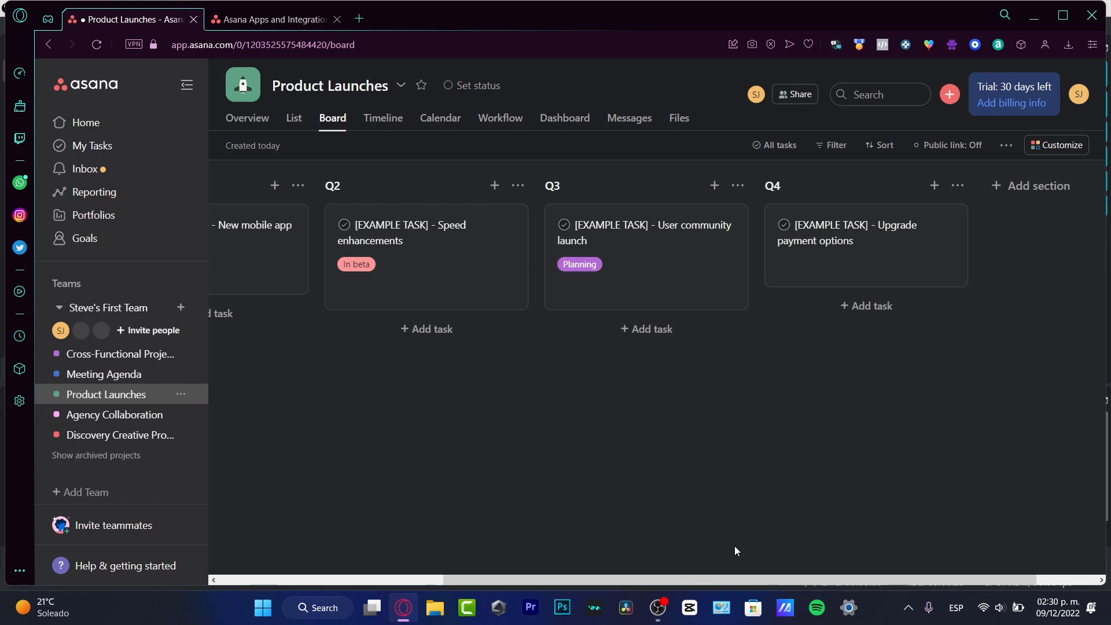
pyautogui.click(139, 376)
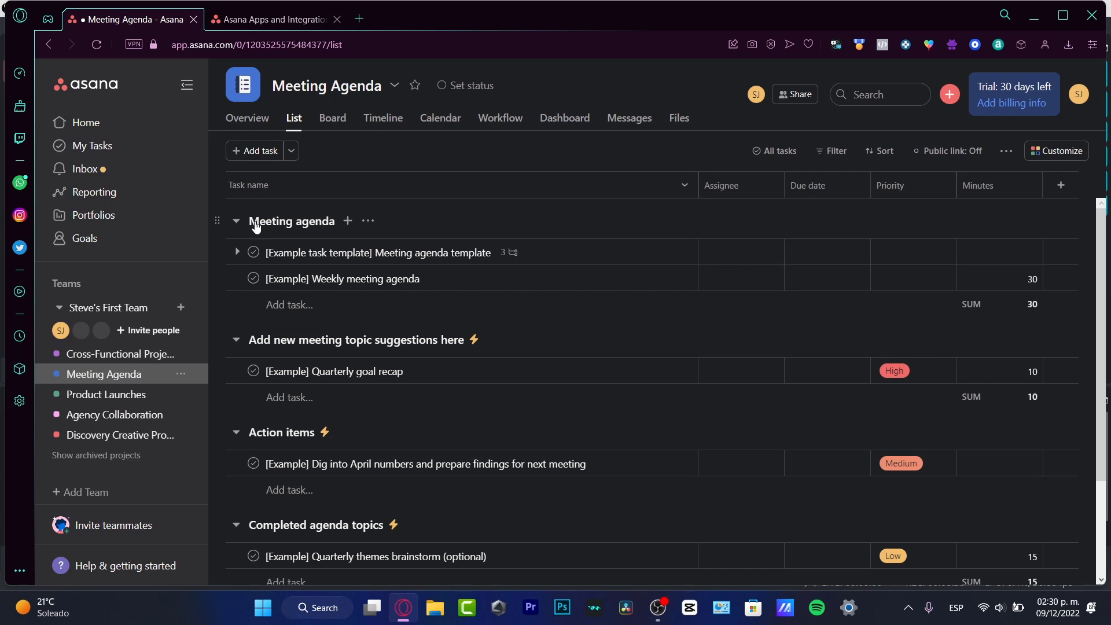
# - Switch Meeting Agenda to Board view and scroll right to the Reference column
pyautogui.click(333, 118)
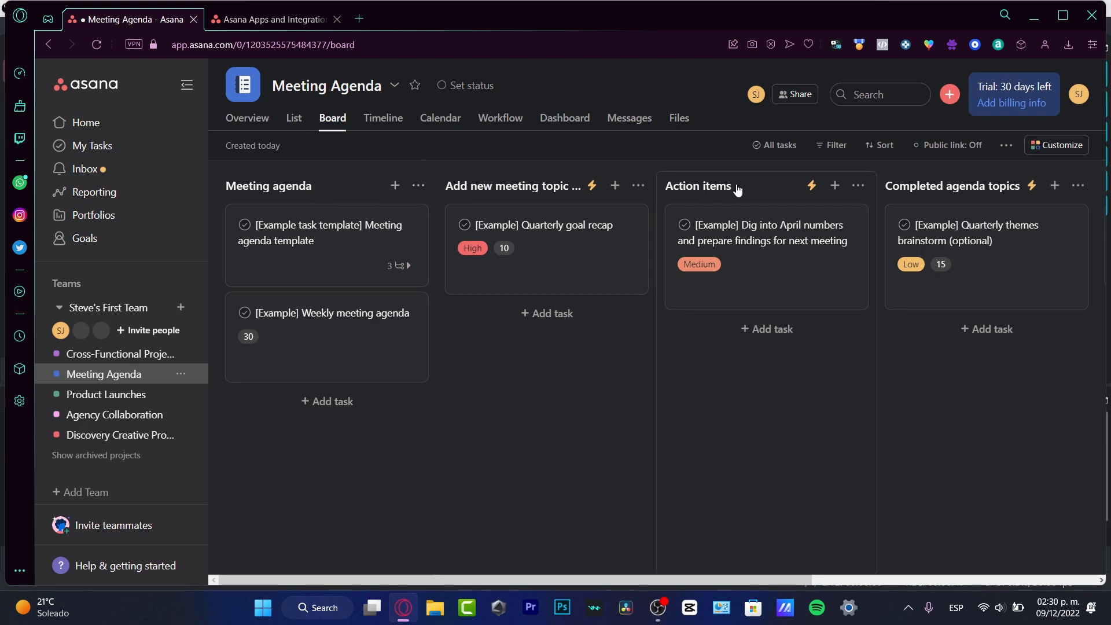
pyautogui.moveTo(535, 579); pyautogui.dragTo(769, 579)
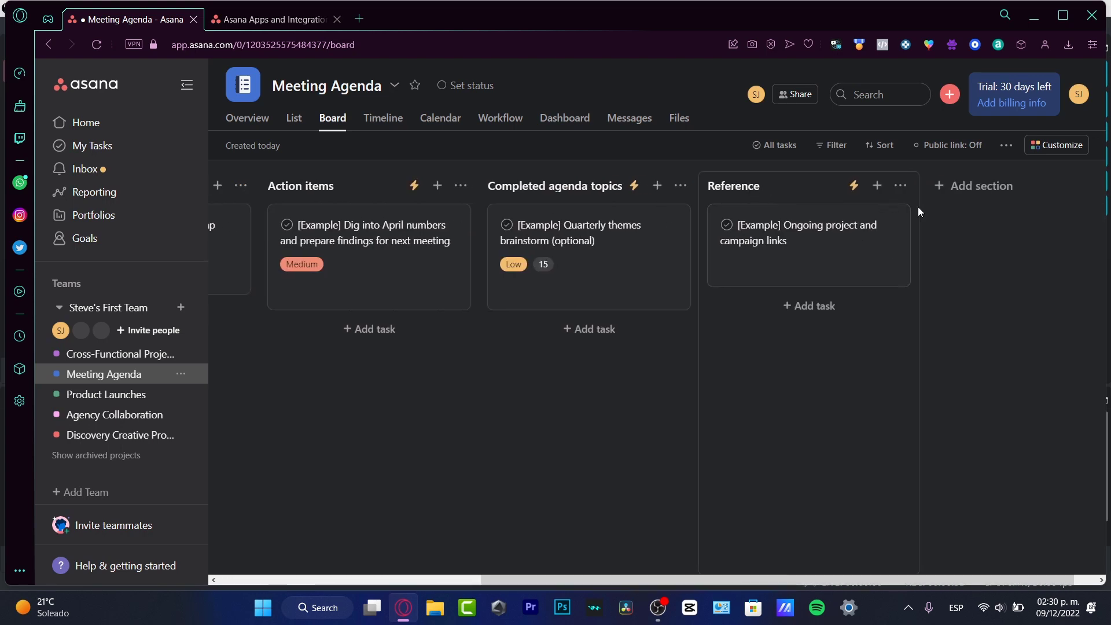
pyautogui.moveTo(693, 577); pyautogui.dragTo(854, 578)
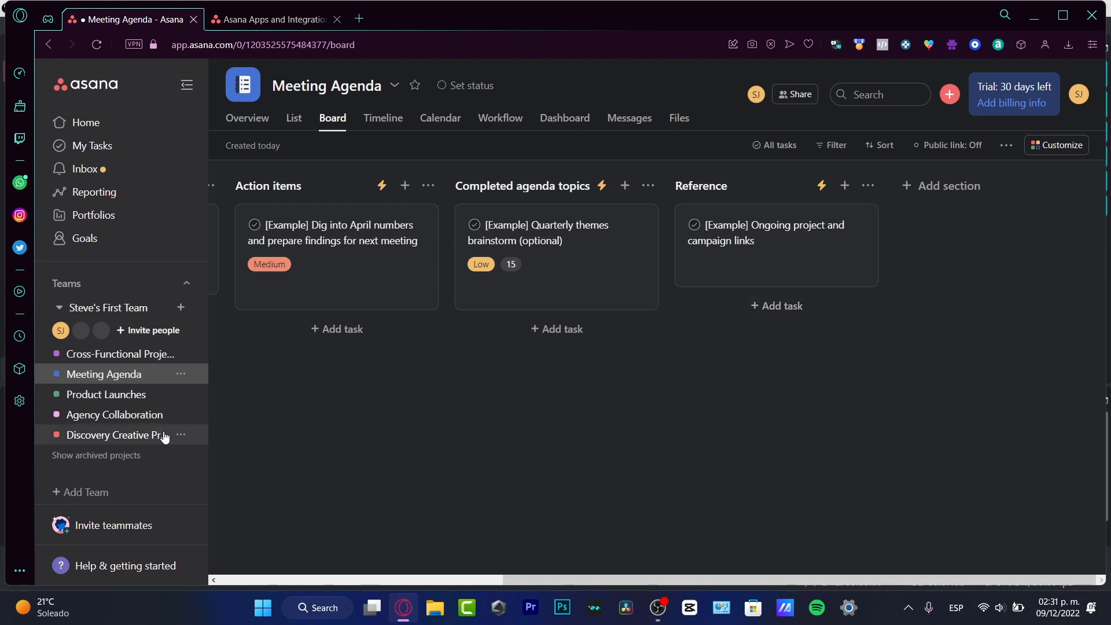
# - Open the Cross-Functional Project Plan, view its task board, then its December 2022 calendar
pyautogui.click(141, 354)
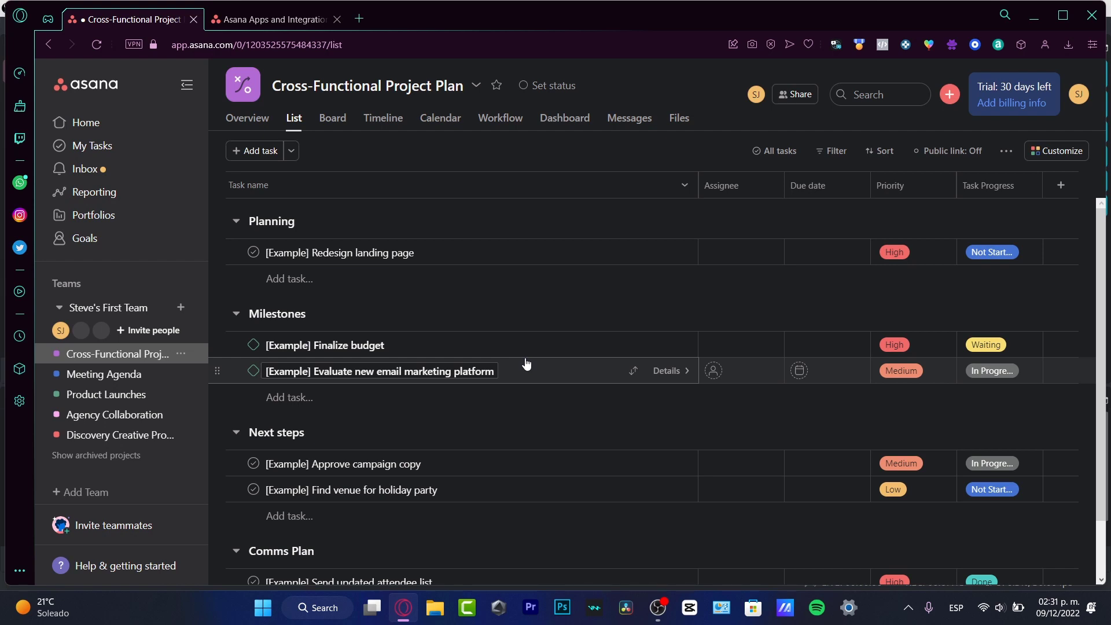
pyautogui.click(329, 121)
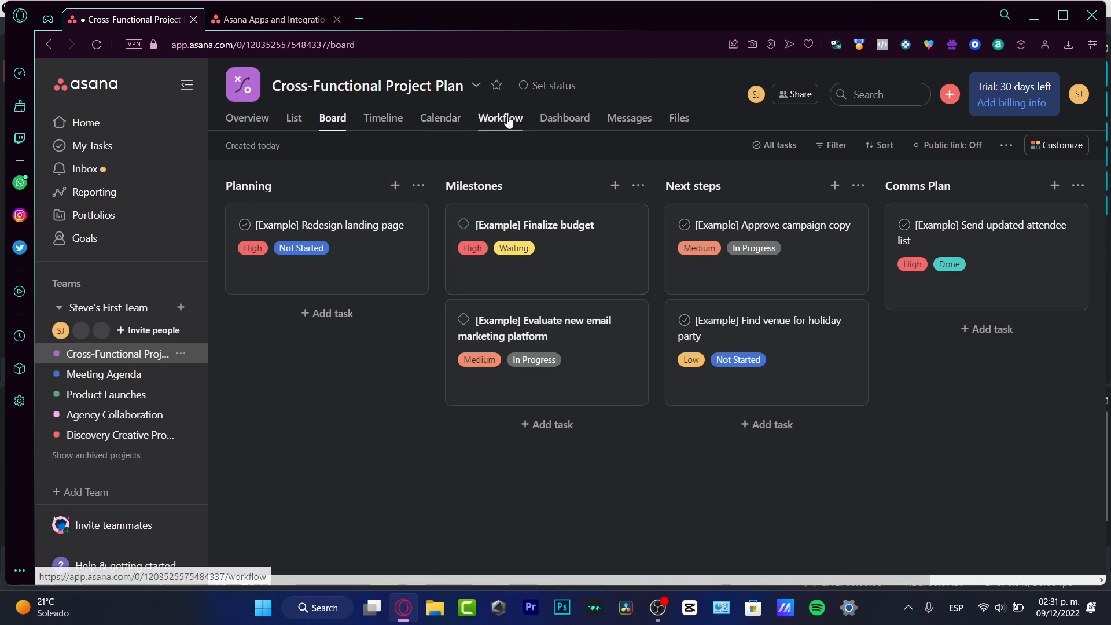
pyautogui.click(446, 120)
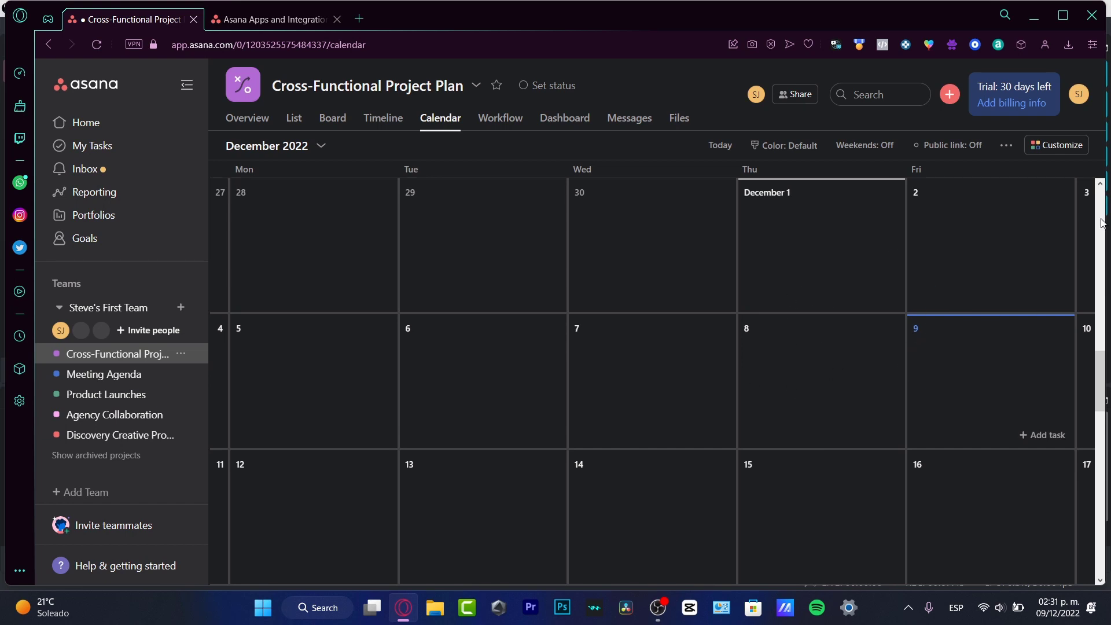
# - Add collaborators to the Dec 9 'Schedule a meeting' task
pyautogui.scroll(10, 1101, 224)
pyautogui.moveTo(1094, 282); pyautogui.dragTo(1108, 379)
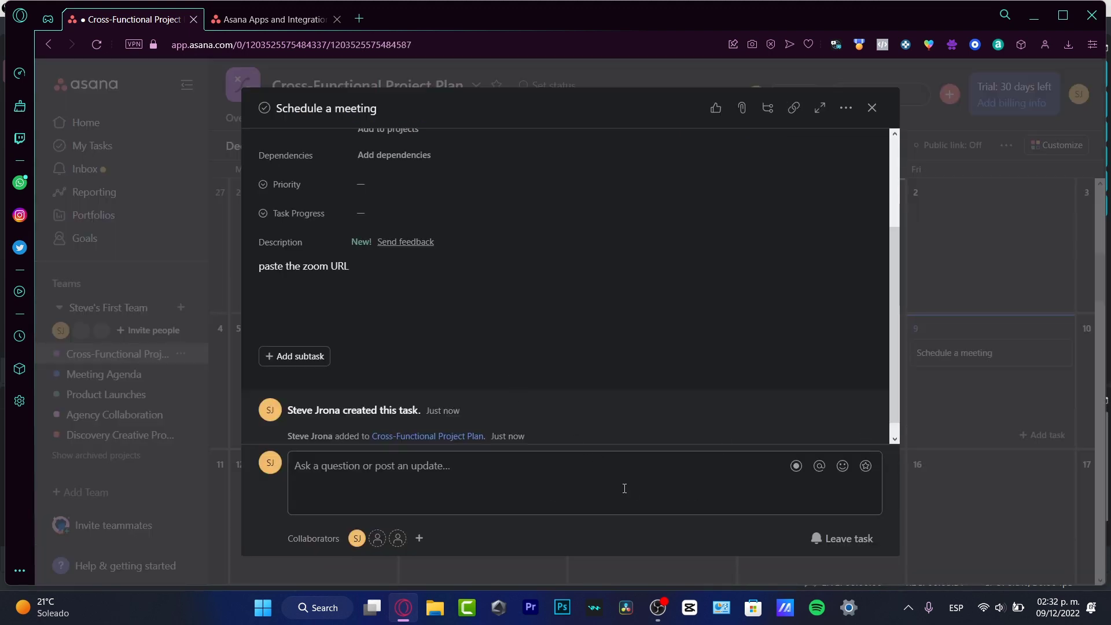
pyautogui.click(419, 538)
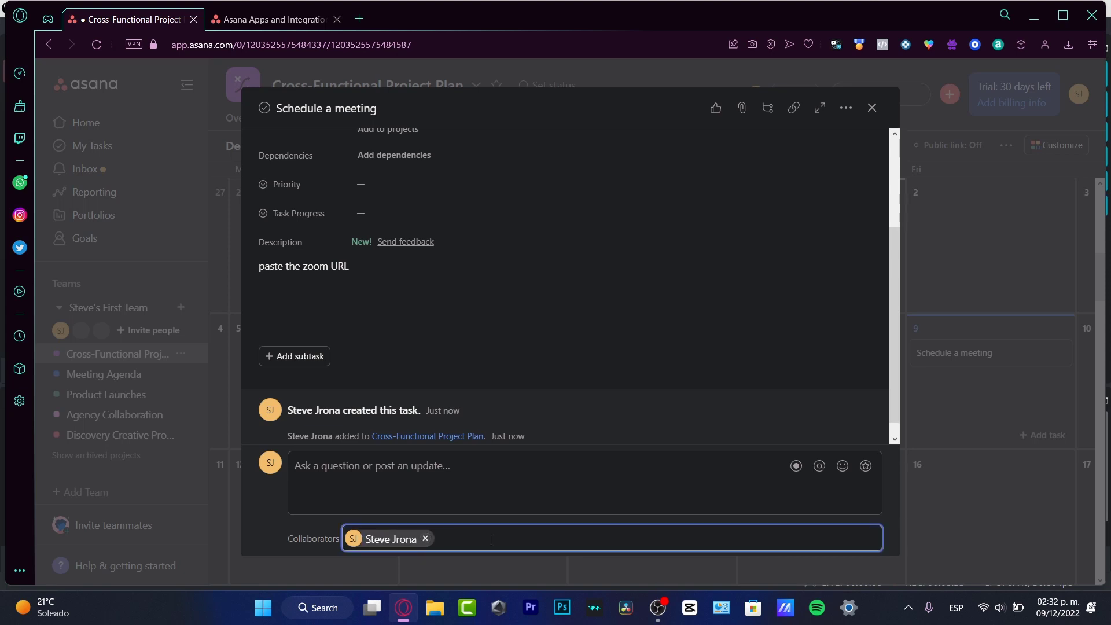
# - Close the task and view the project's workflow, then its dashboard showing 7 incomplete tasks
pyautogui.click(872, 108)
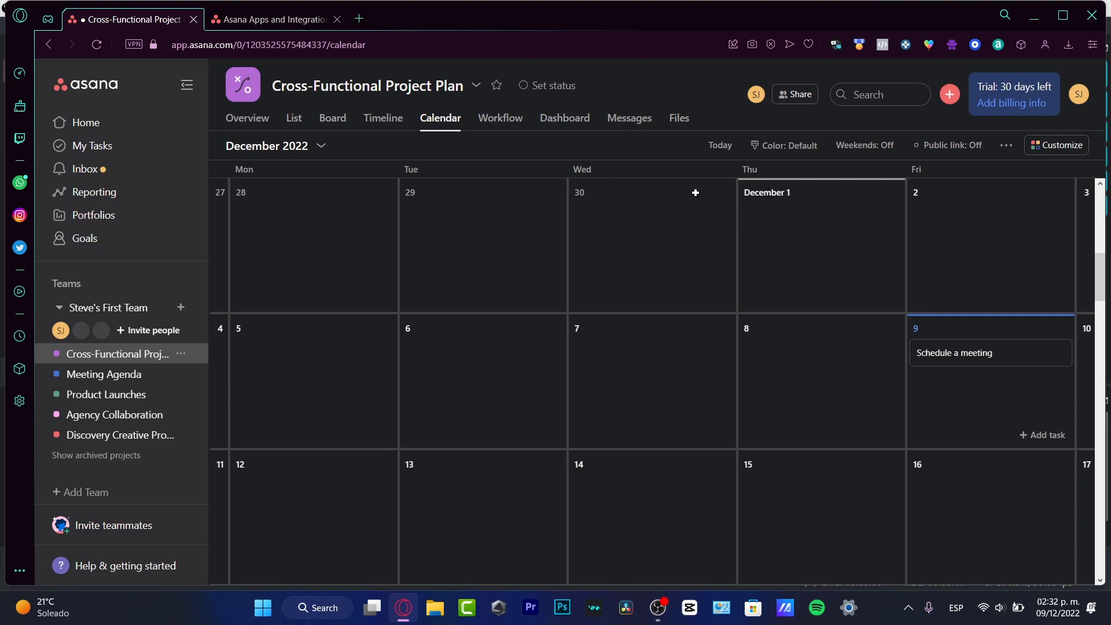
pyautogui.click(501, 114)
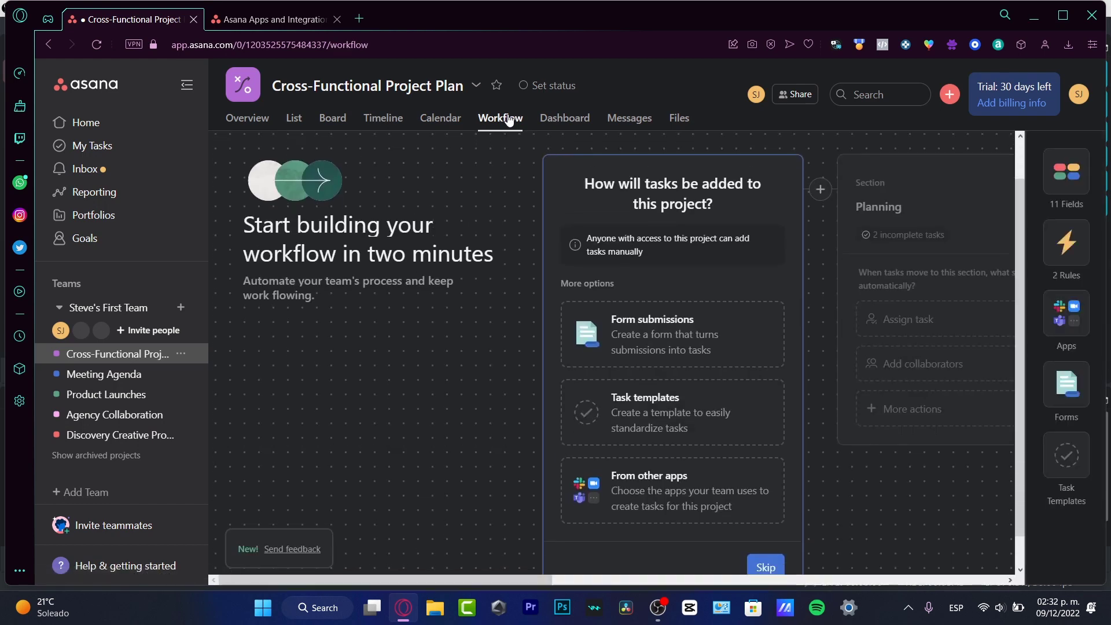
pyautogui.click(565, 118)
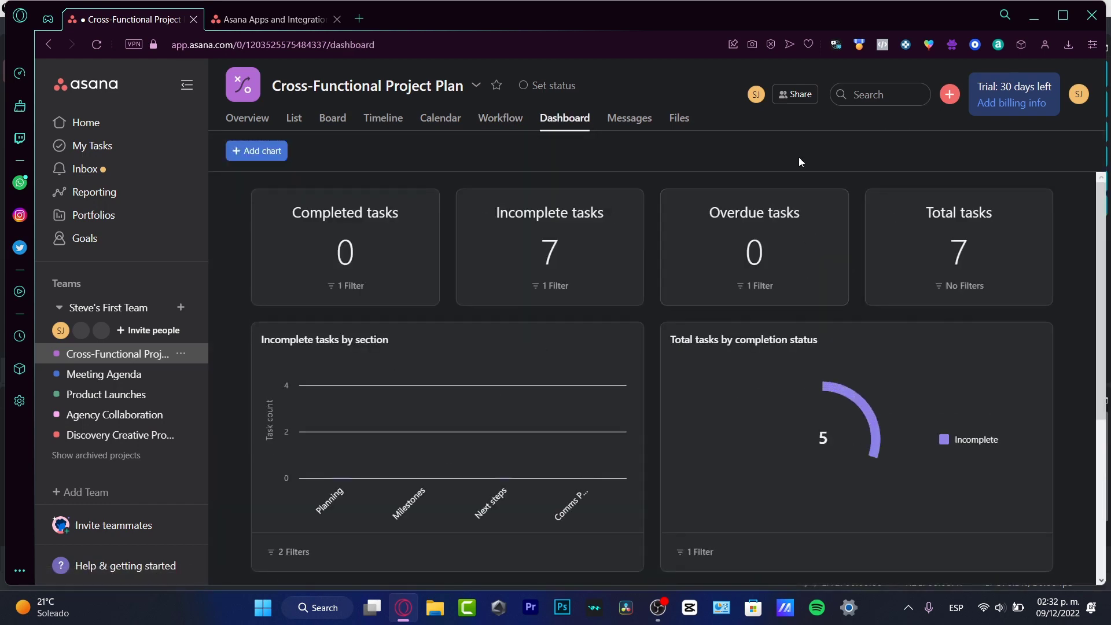
# - Create a team named Design with the description 'team of youtube project'
pyautogui.click(59, 307)
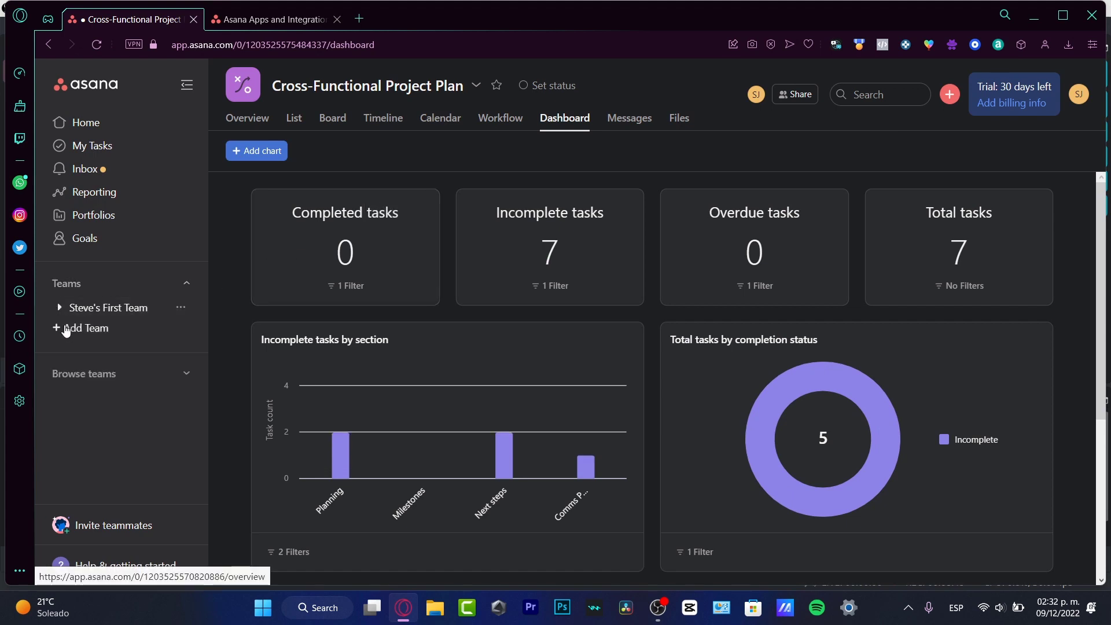
pyautogui.click(144, 328)
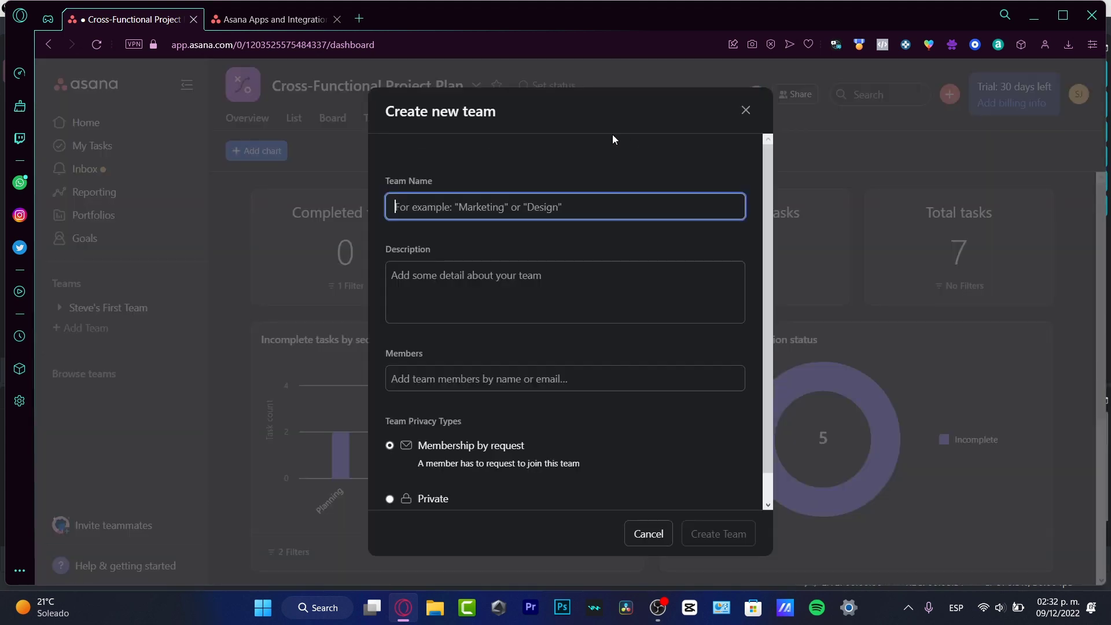
pyautogui.write('De')
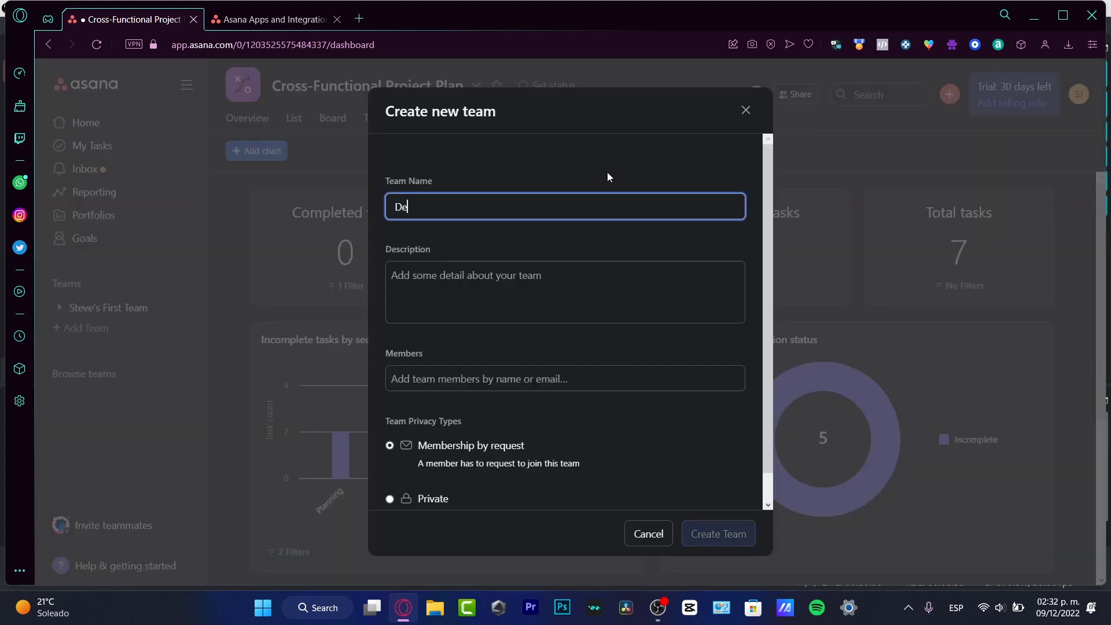
pyautogui.write('sign')
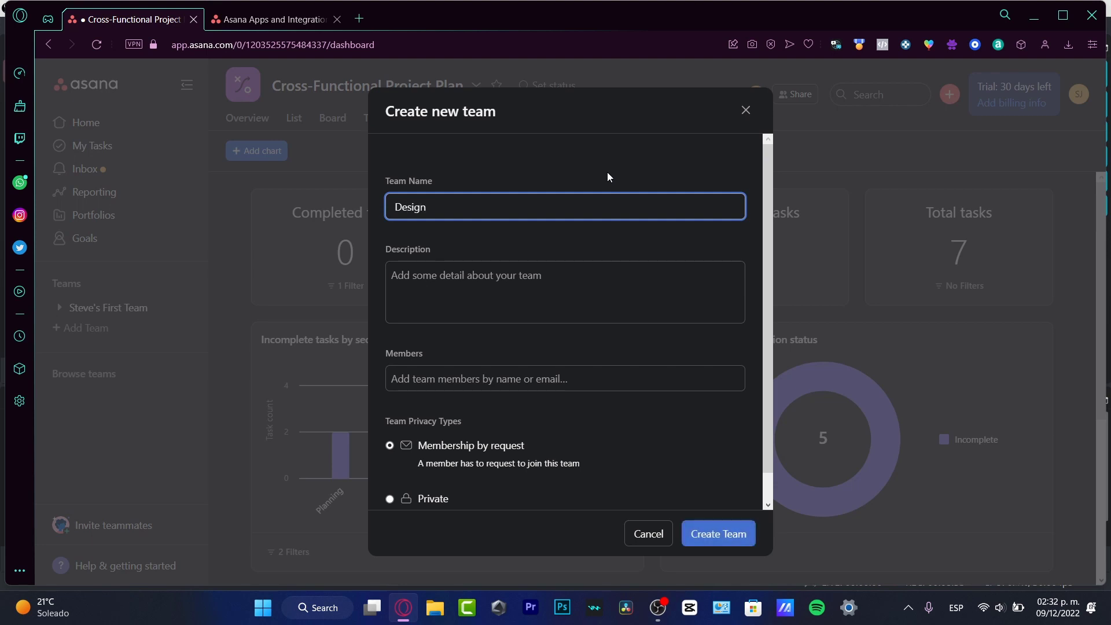
pyautogui.click(657, 283)
pyautogui.write('team of youtube project .')
pyautogui.click(628, 385)
pyautogui.scroll(-1, 636, 434)
pyautogui.click(723, 538)
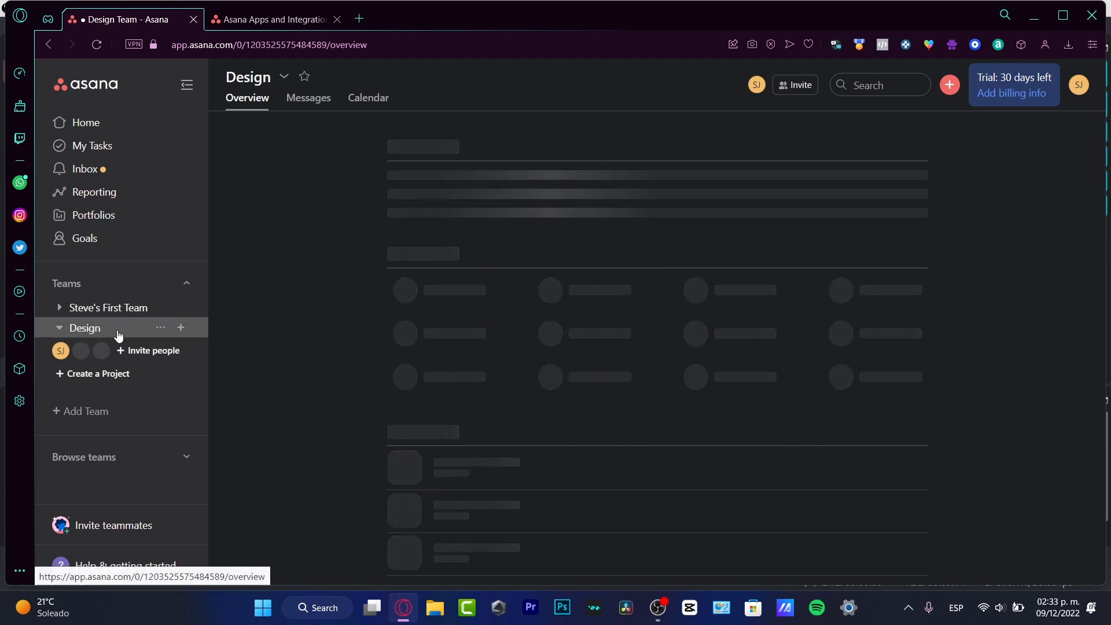
# - Start a new Design team project from a template, filtered to Asana curated templates
pyautogui.click(179, 330)
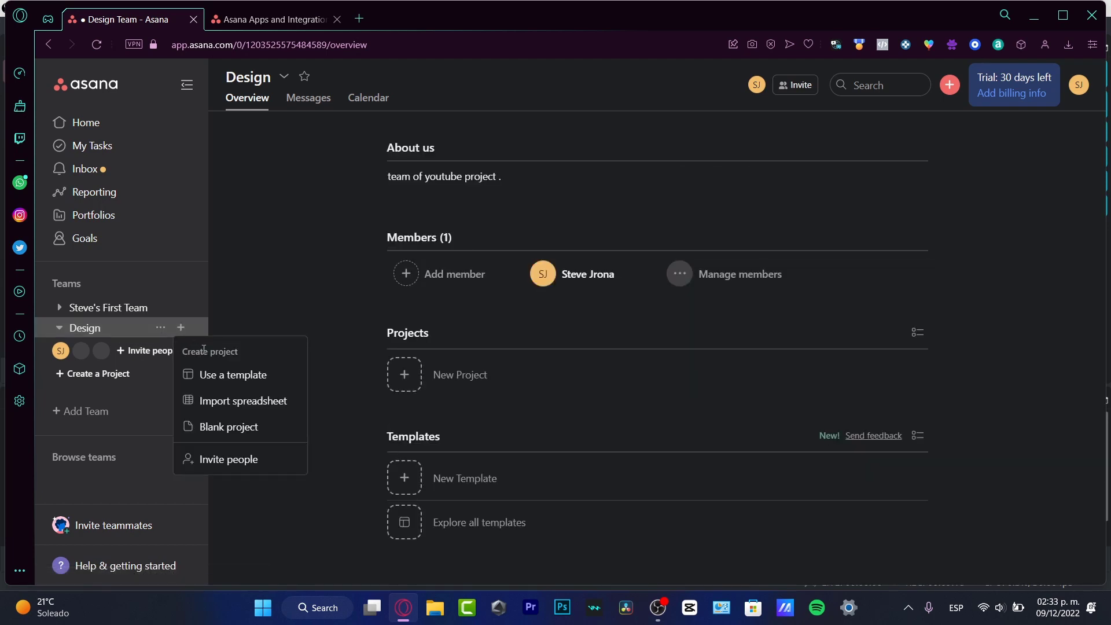
pyautogui.click(234, 375)
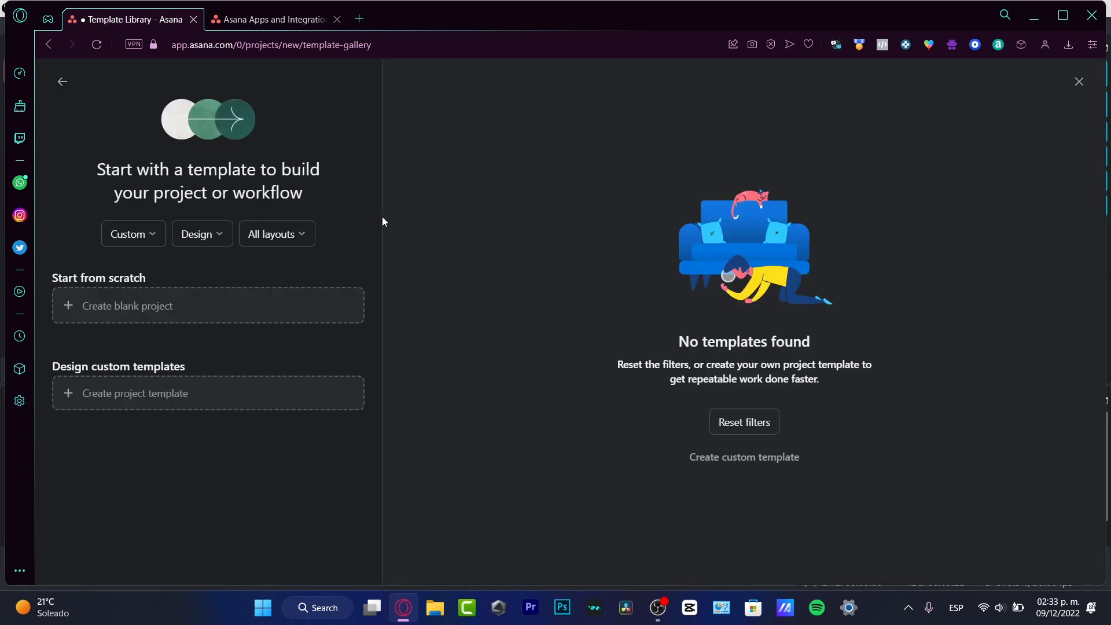
pyautogui.click(147, 241)
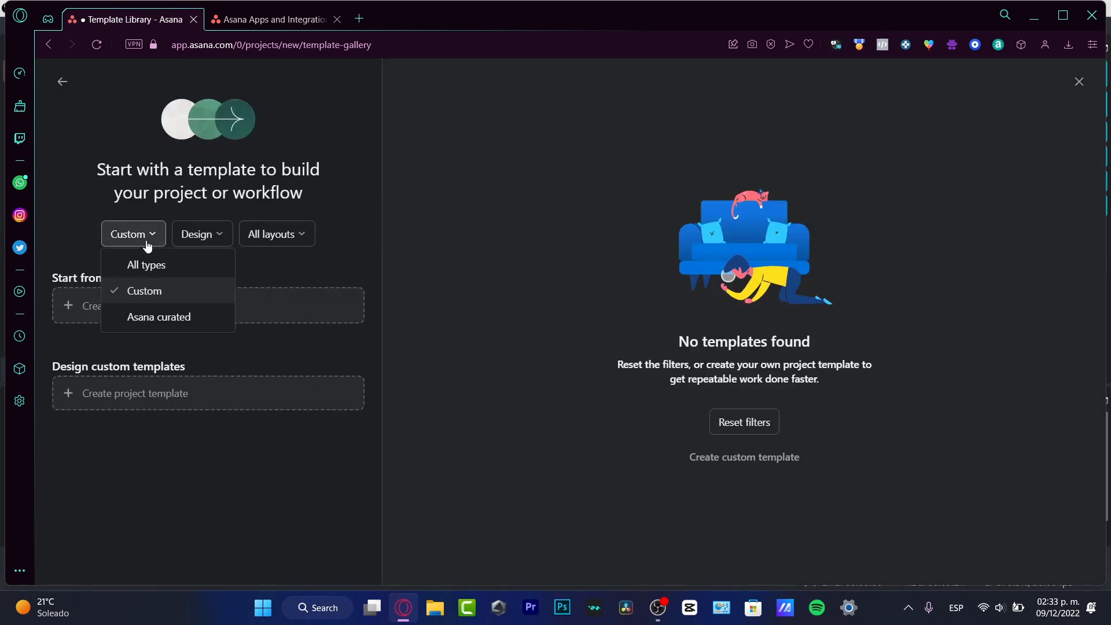
pyautogui.click(197, 322)
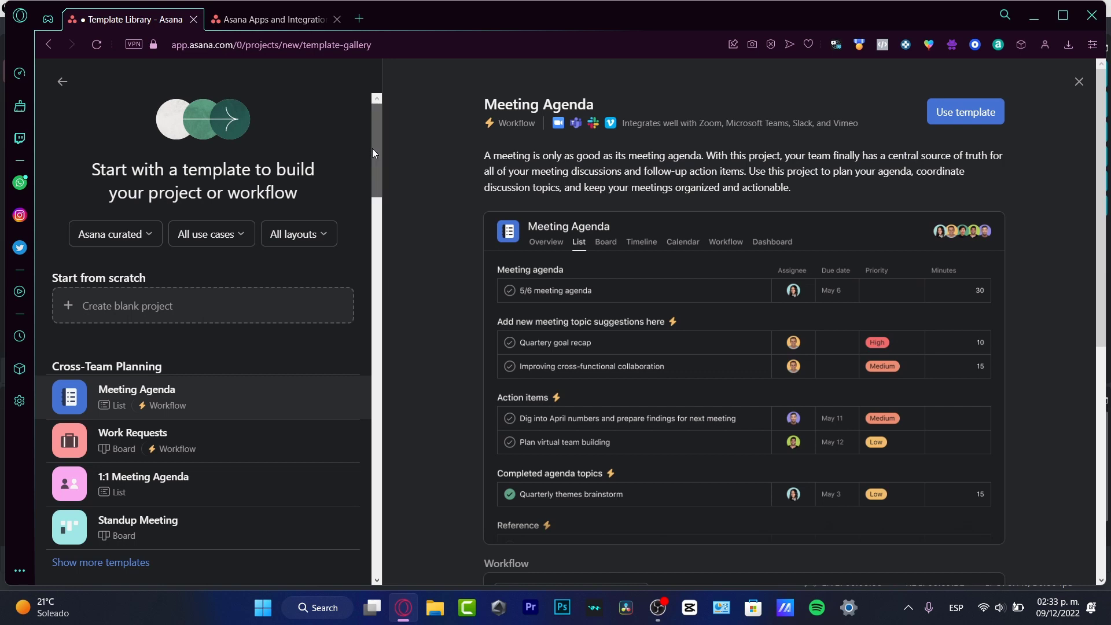
# - Scroll through the list of Asana curated templates
pyautogui.moveTo(372, 148); pyautogui.dragTo(379, 172)
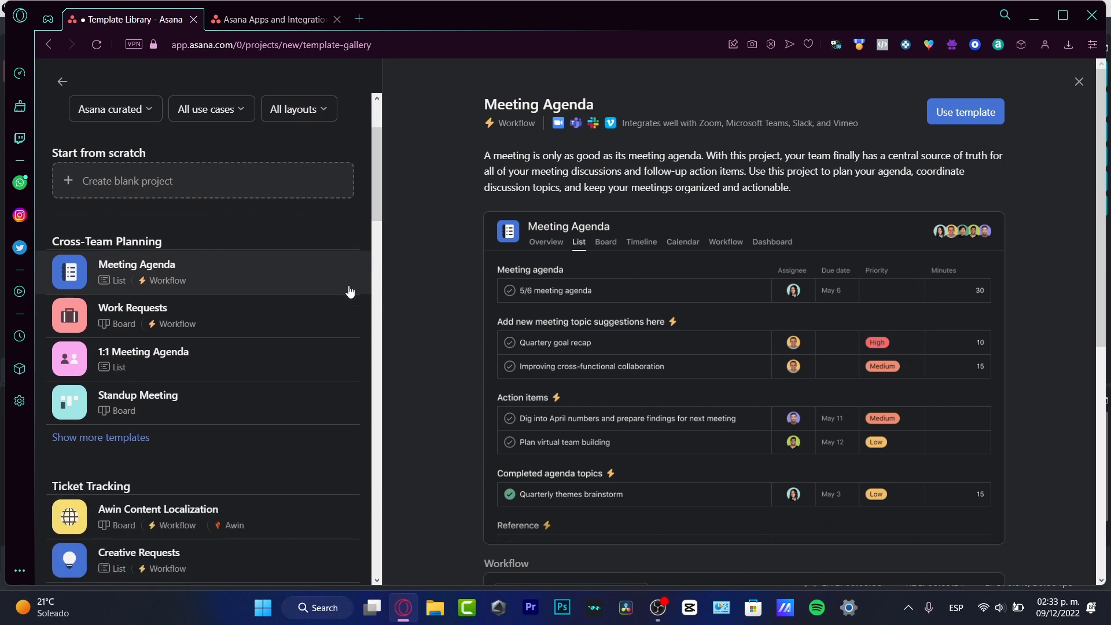
pyautogui.scroll(-4, 345, 288)
pyautogui.scroll(-3, 185, 298)
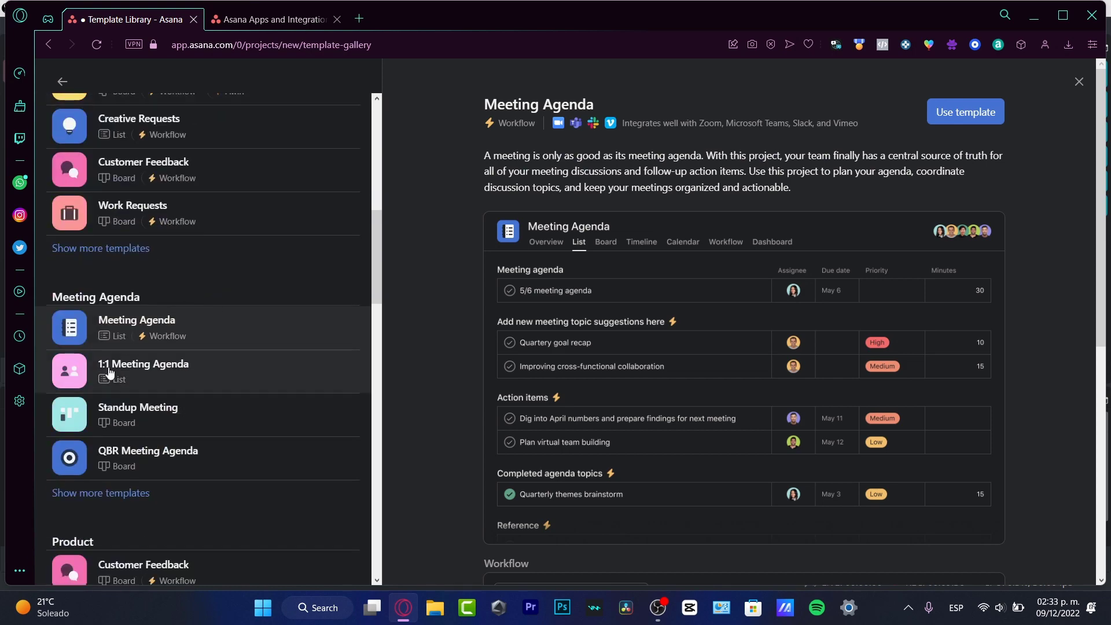
pyautogui.scroll(-10, 196, 389)
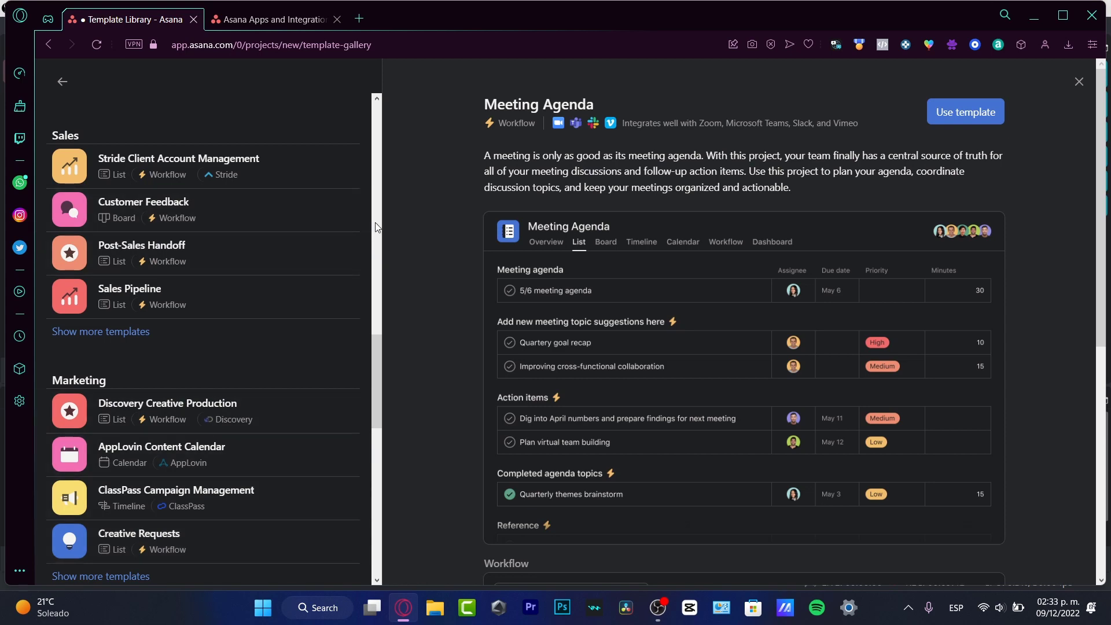
pyautogui.scroll(7, 374, 227)
pyautogui.moveTo(379, 292); pyautogui.dragTo(369, 336)
pyautogui.click(215, 323)
pyautogui.moveTo(375, 272); pyautogui.dragTo(386, 457)
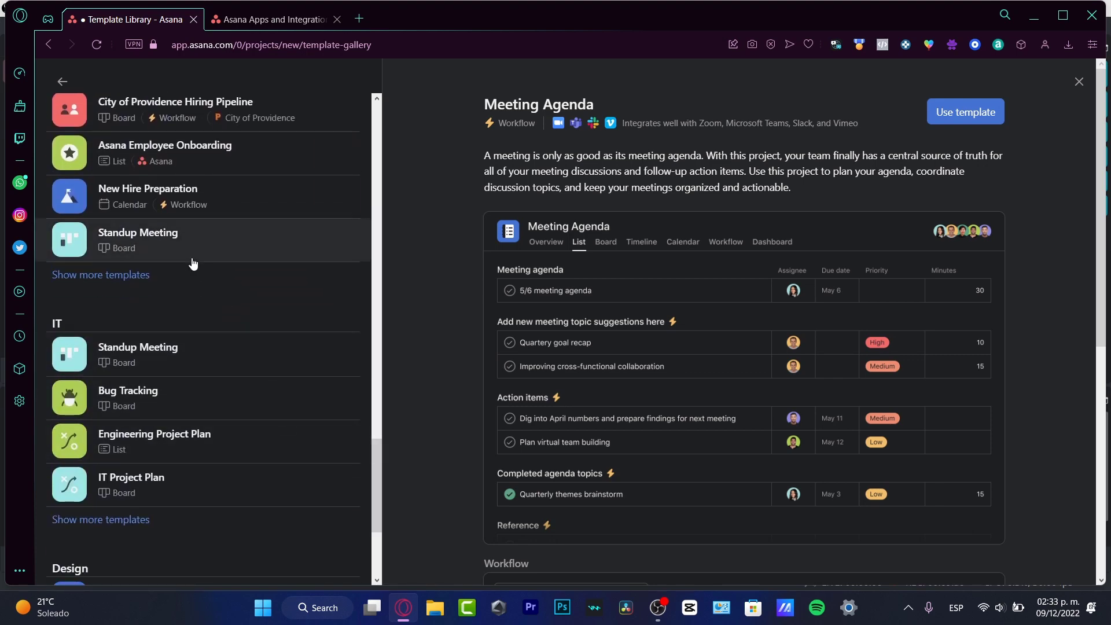
# - Preview the New Hire Preparation template and read its integrations line
pyautogui.click(243, 194)
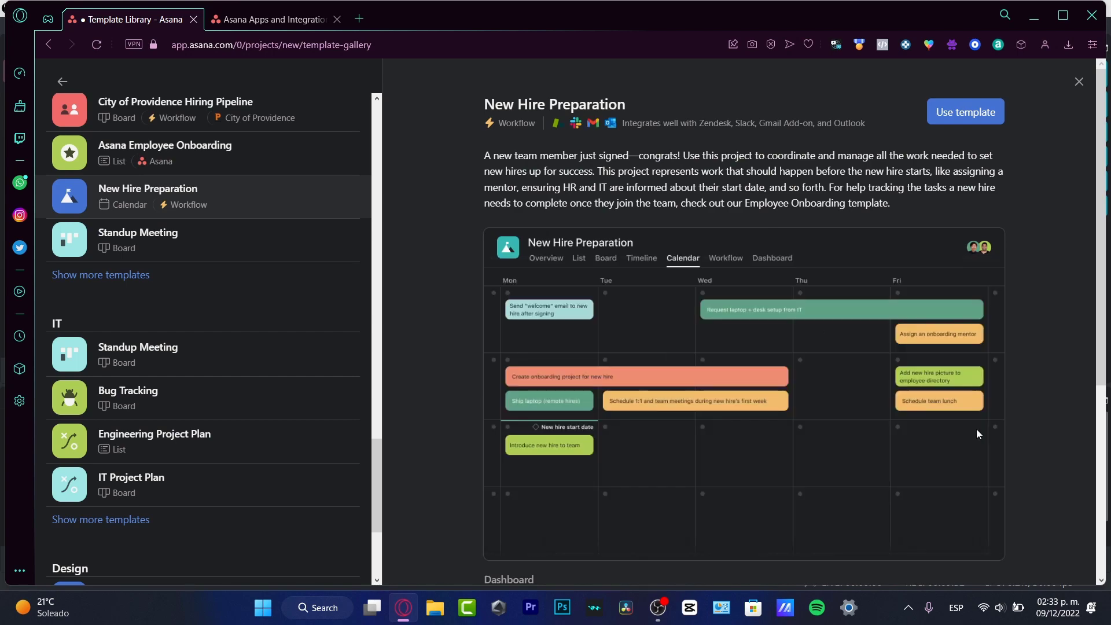
pyautogui.scroll(-5, 740, 375)
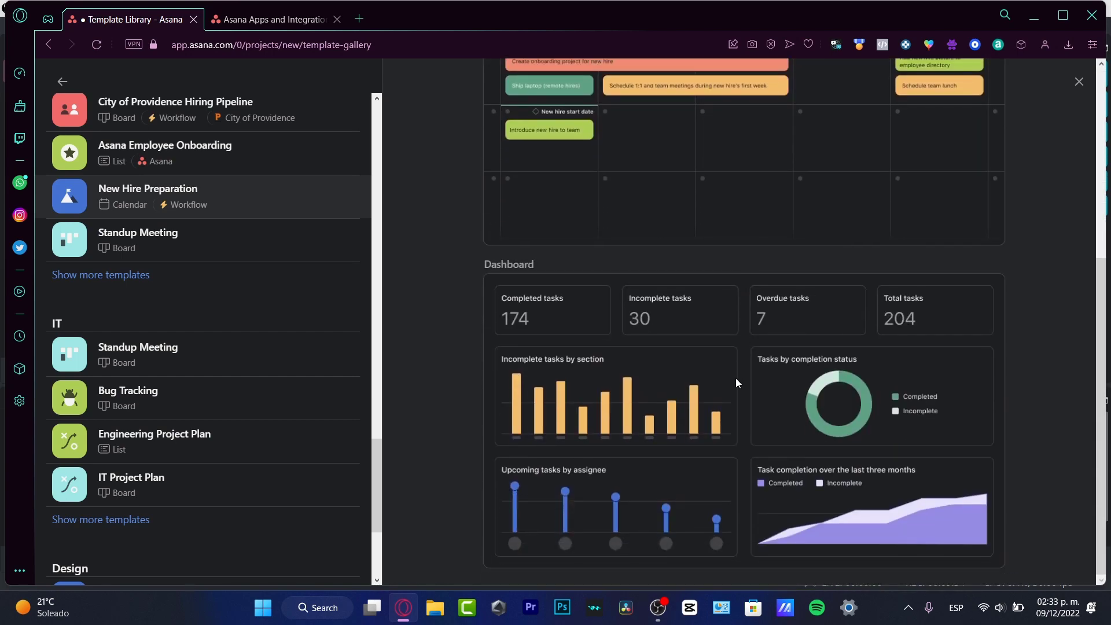
pyautogui.scroll(5, 734, 379)
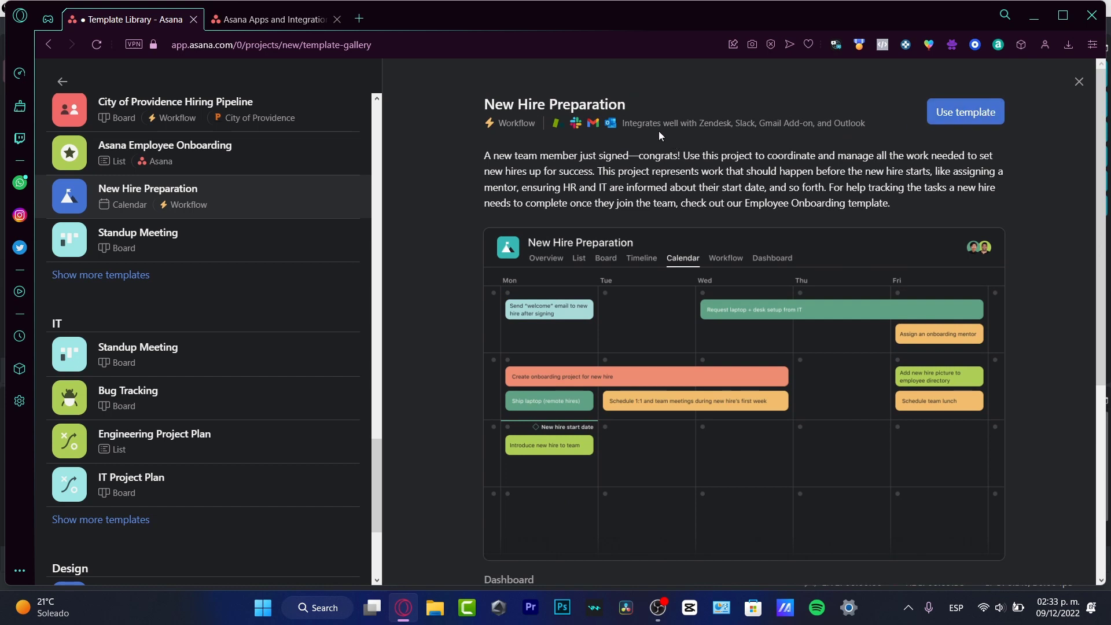
pyautogui.moveTo(637, 125); pyautogui.dragTo(889, 124)
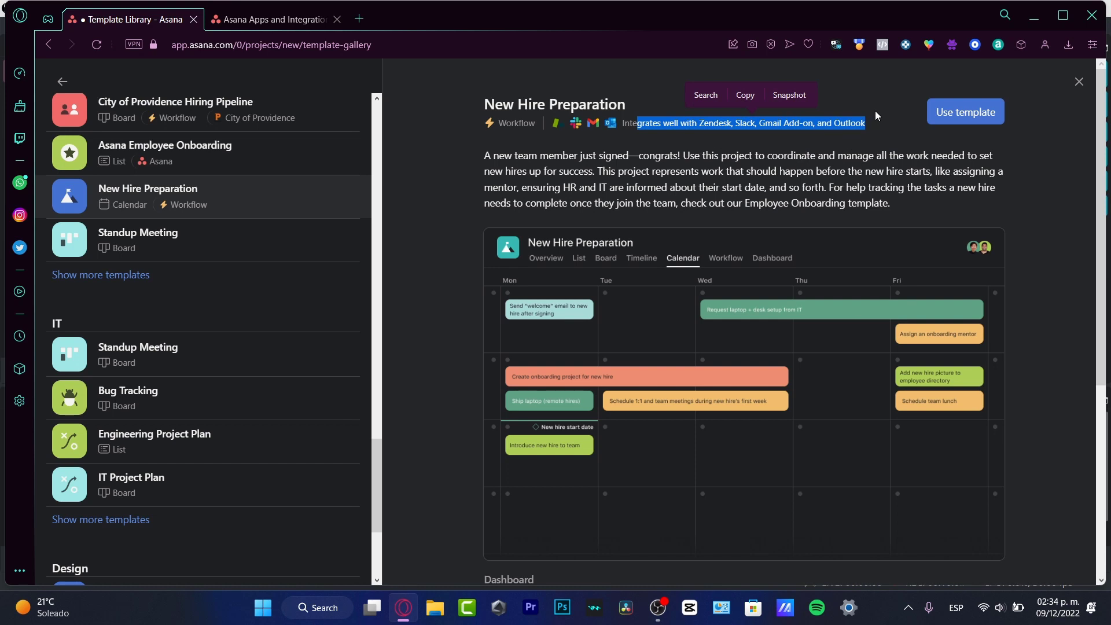
pyautogui.click(867, 142)
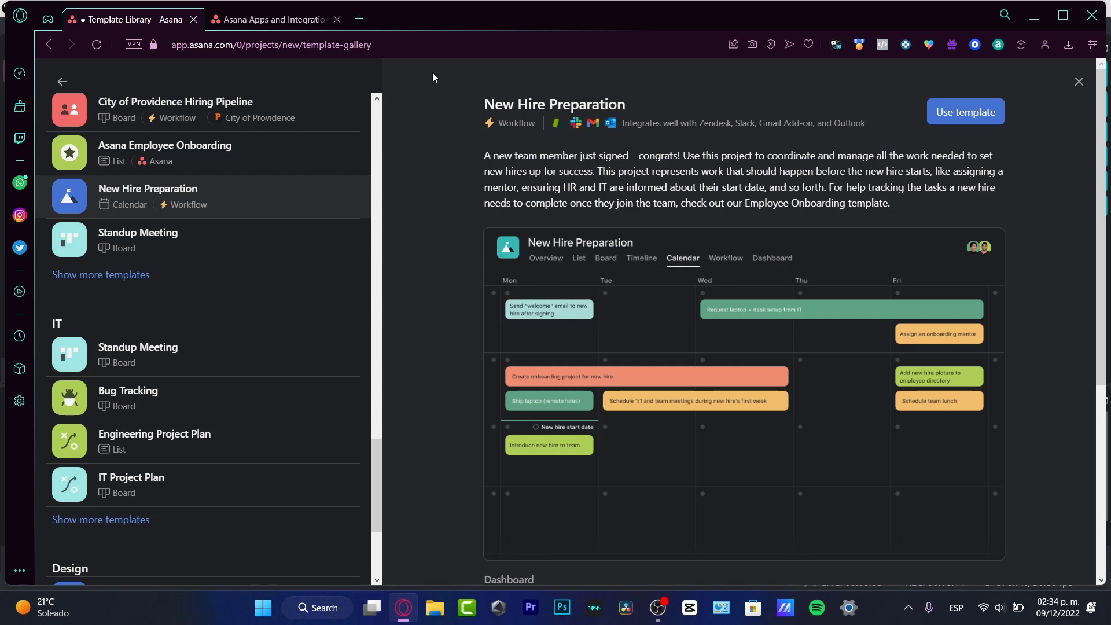
# - Preview the Creative Requests template with its Inbox-to-Completed request sections
pyautogui.scroll(7, 290, 145)
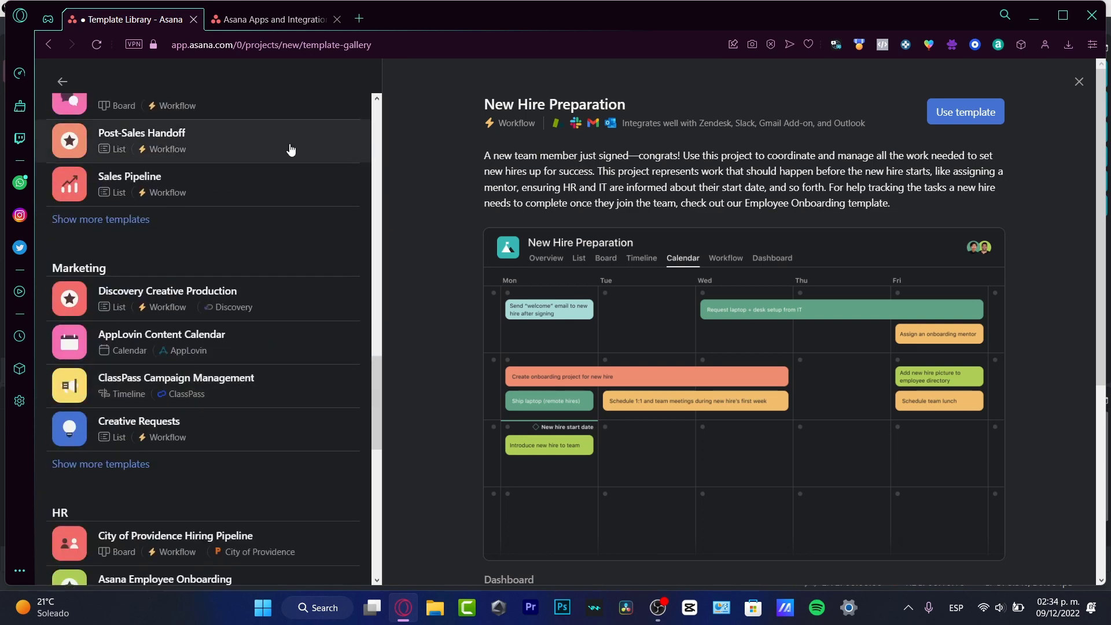
pyautogui.scroll(8, 292, 150)
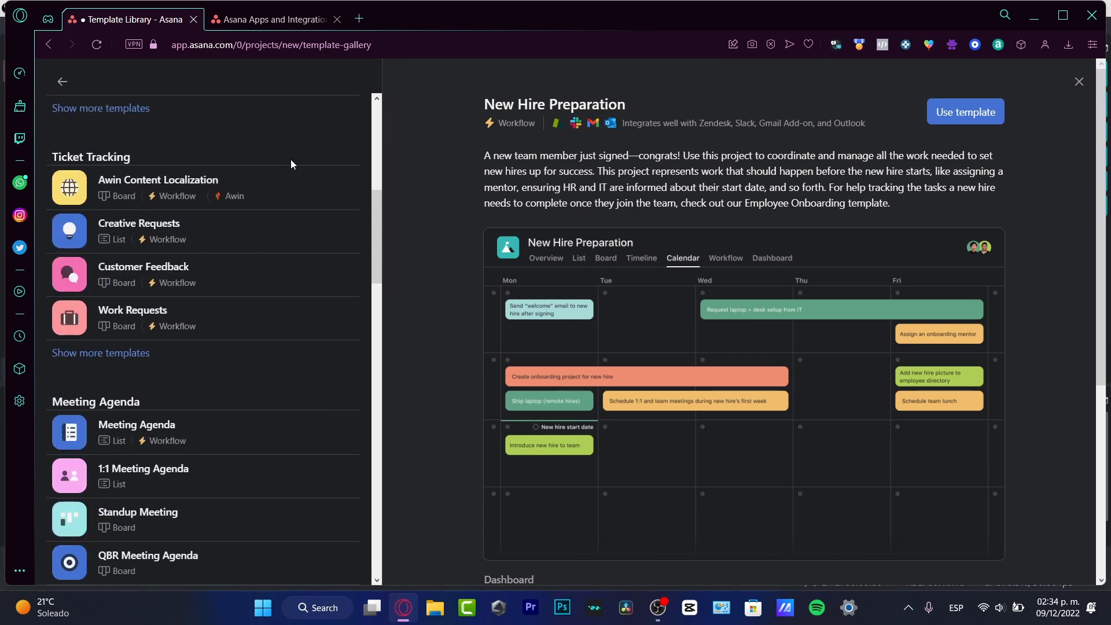
pyautogui.click(297, 228)
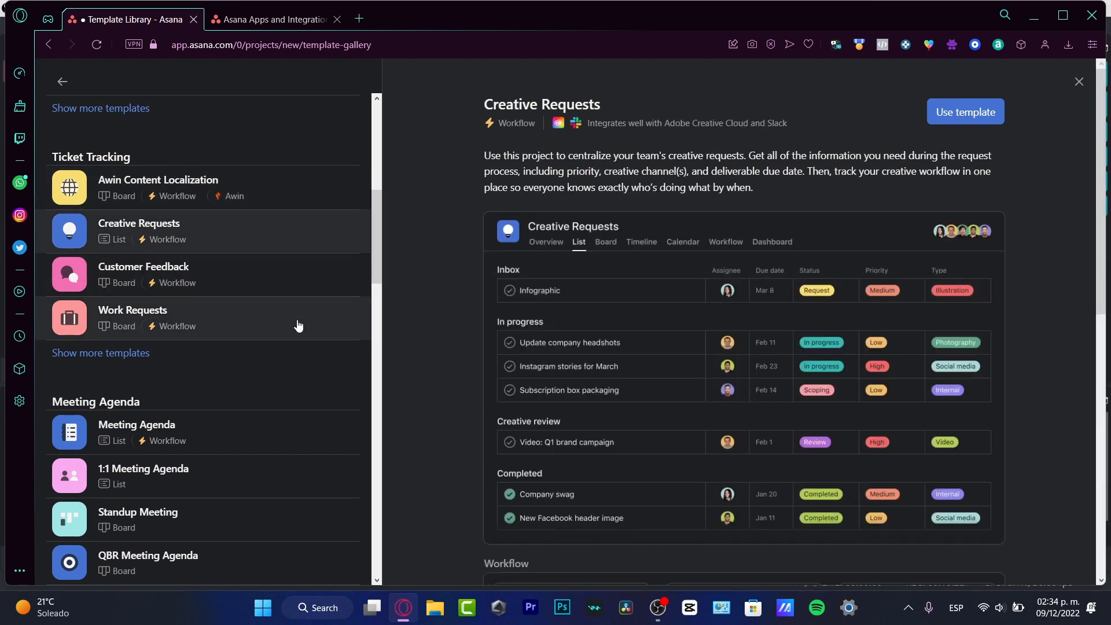
# - Use the Creative Requests template for a new Design team project
pyautogui.click(994, 112)
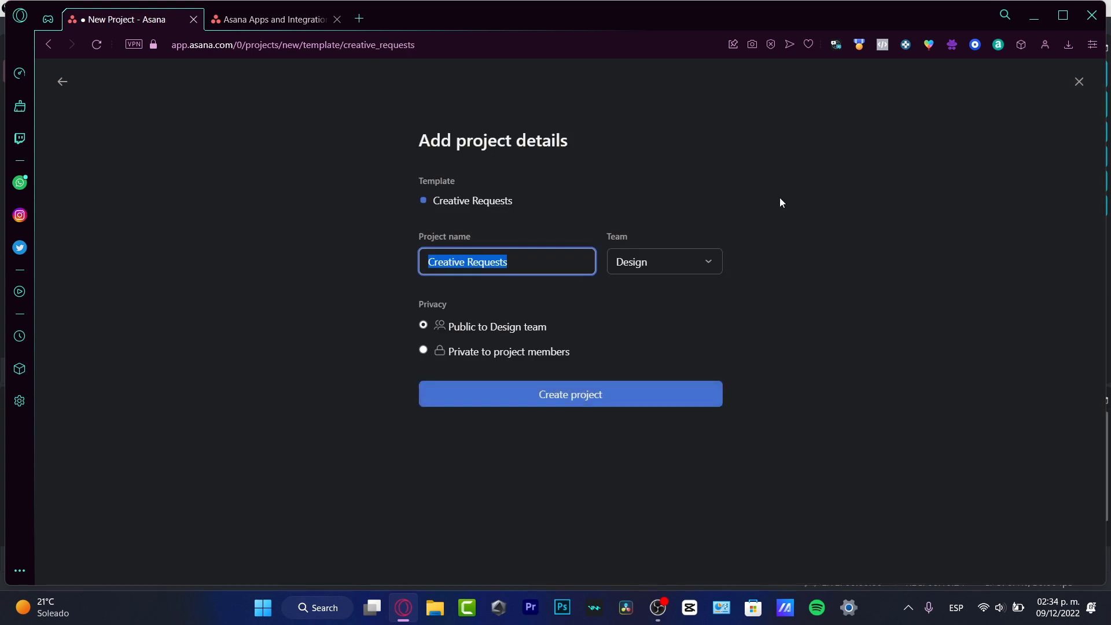